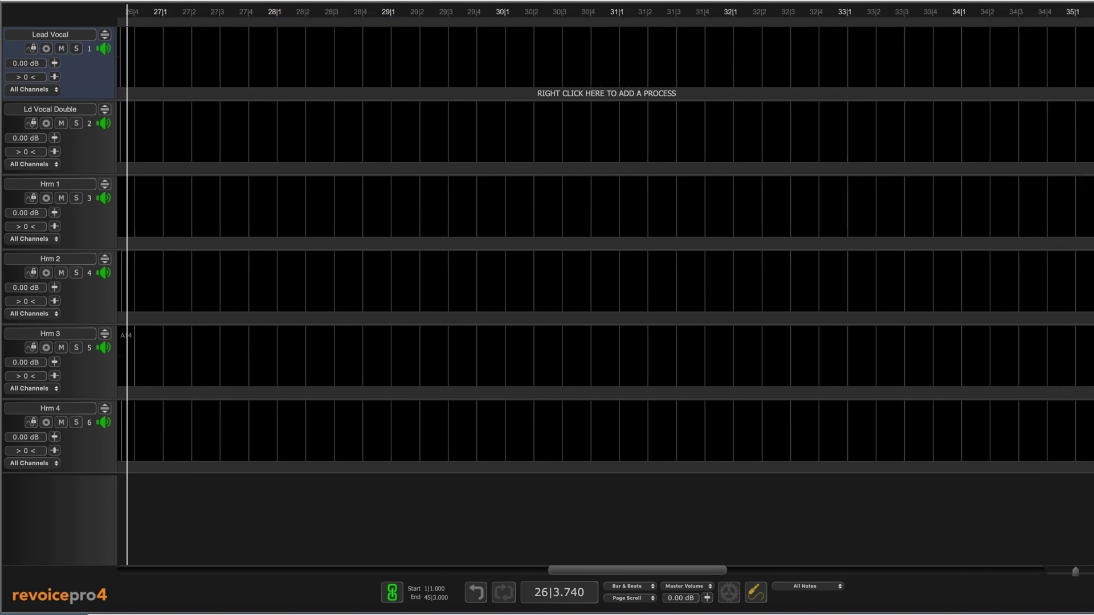
Scroll the timeline back to bars 17–26 and play the first vocal phrase
click(420, 567)
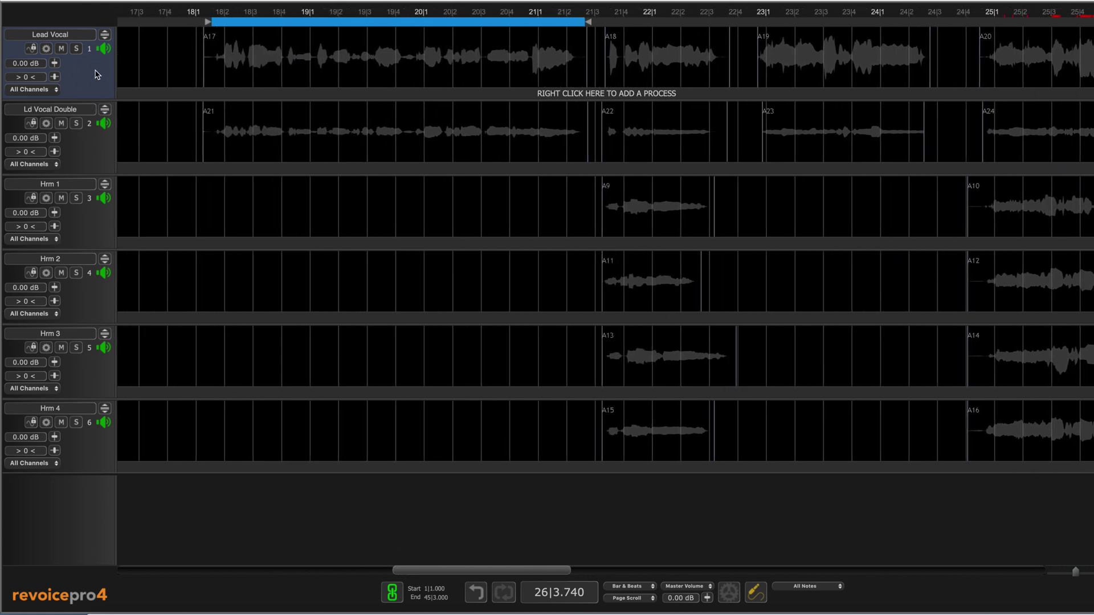
key(space)
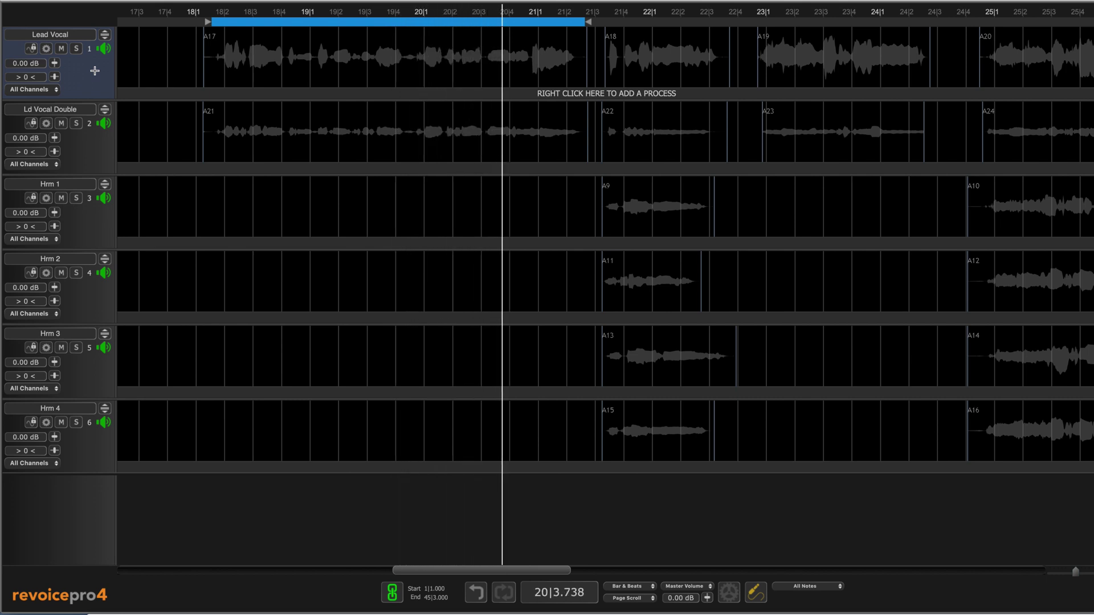
key(space)
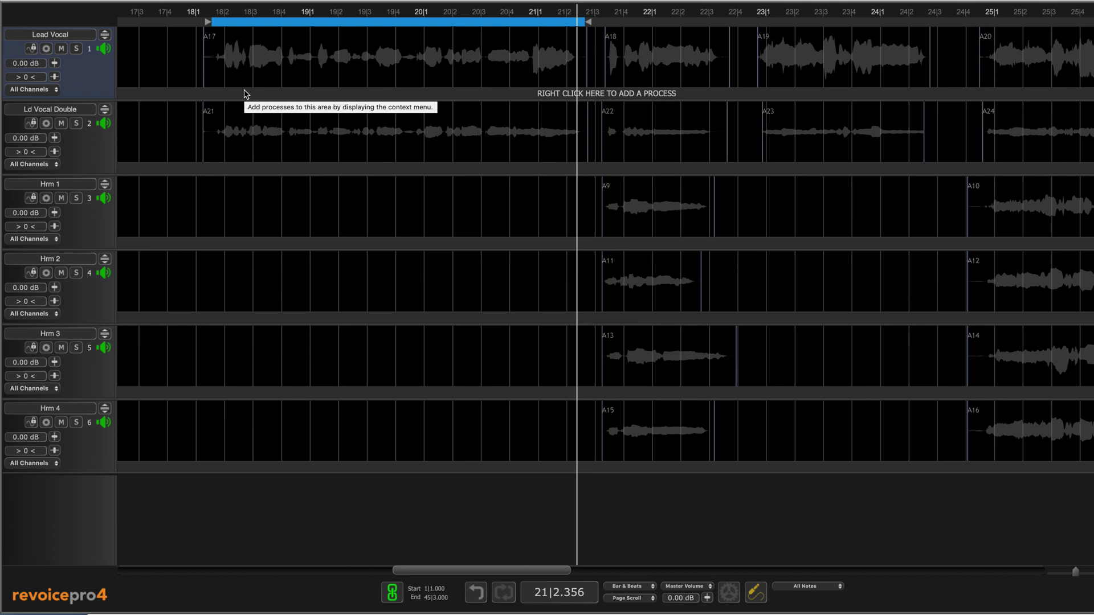
Add an APT process using Factory Presets > Music - Tightest Time and Pitch for Ld Vocal Double
right_click(245, 98)
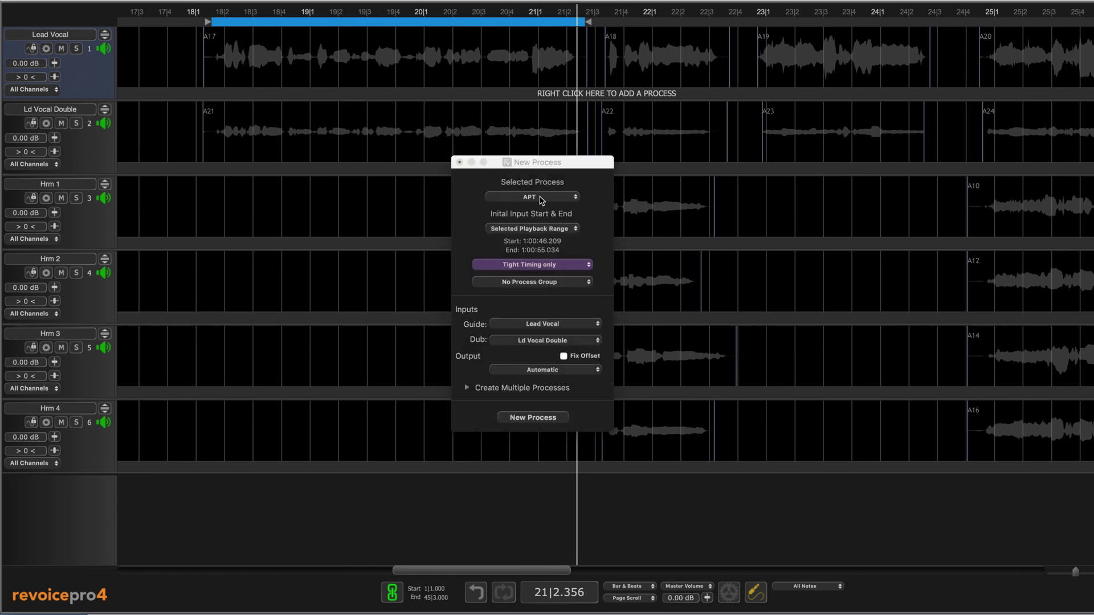
click(546, 197)
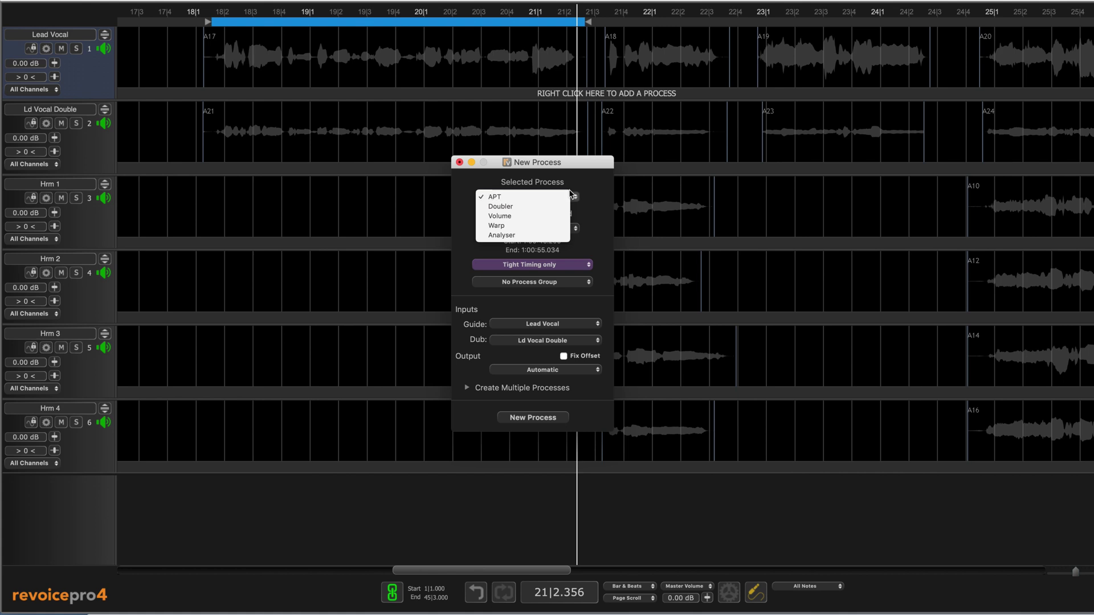
click(599, 183)
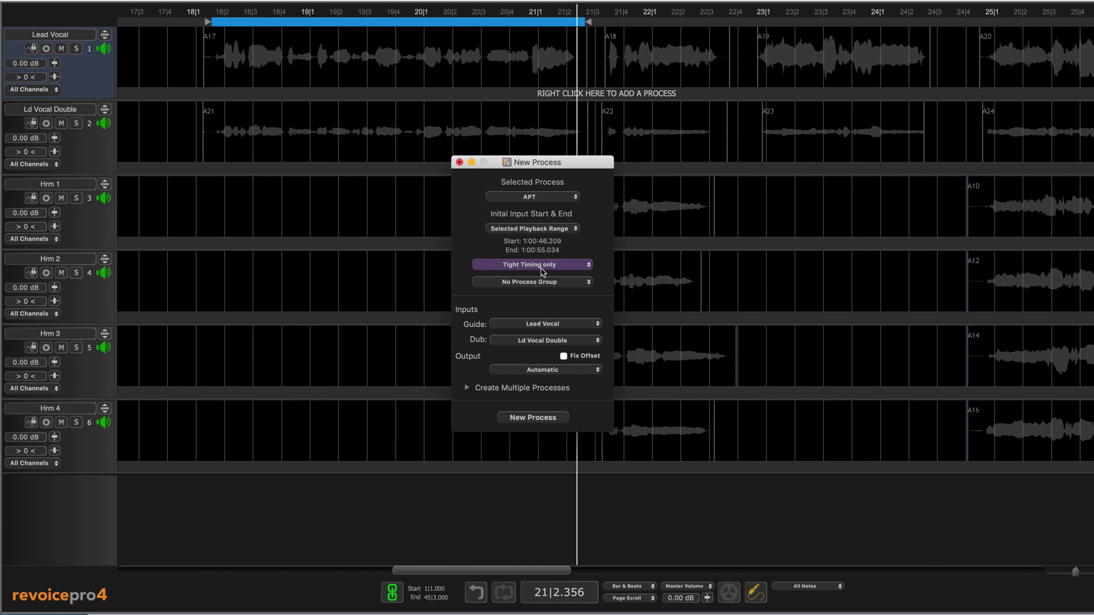
click(544, 266)
mouse_move(555, 288)
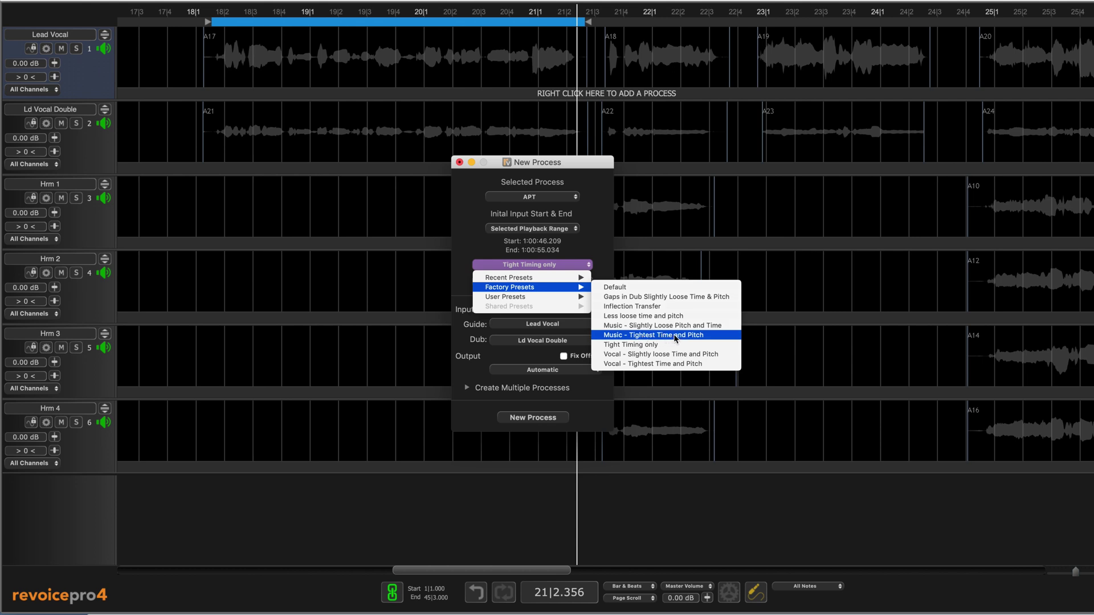
click(690, 337)
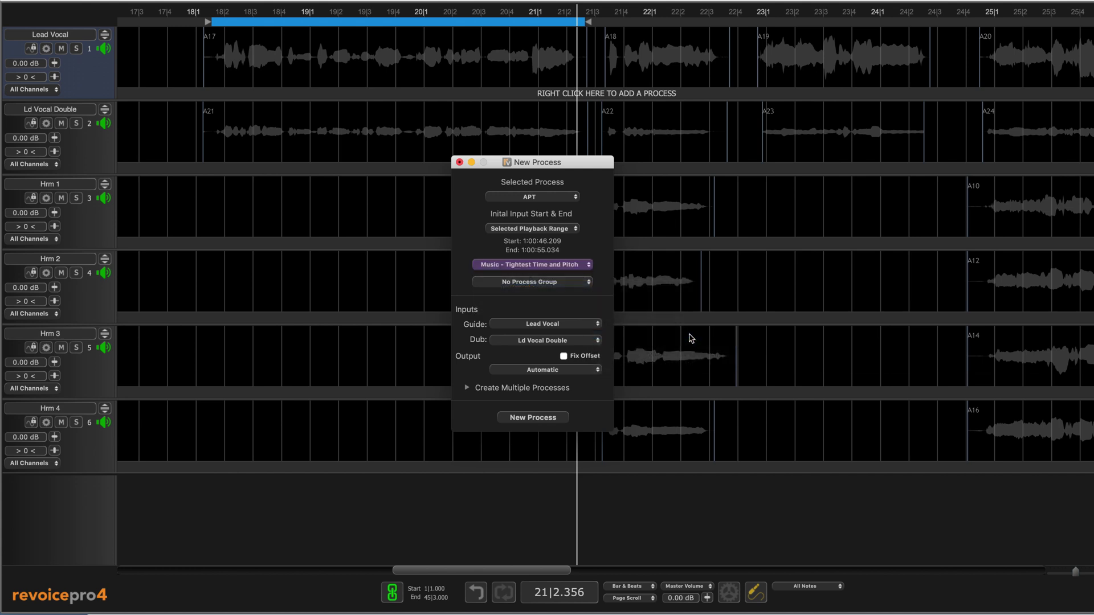
click(534, 418)
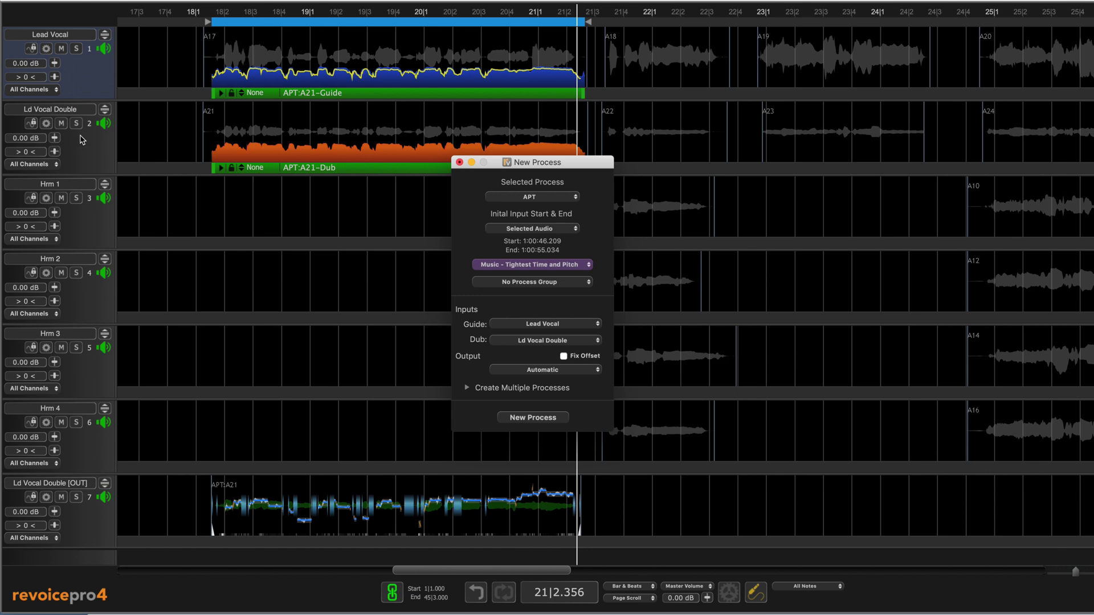
Mute the original Ld Vocal Double track and close the New Process window
click(82, 139)
click(62, 124)
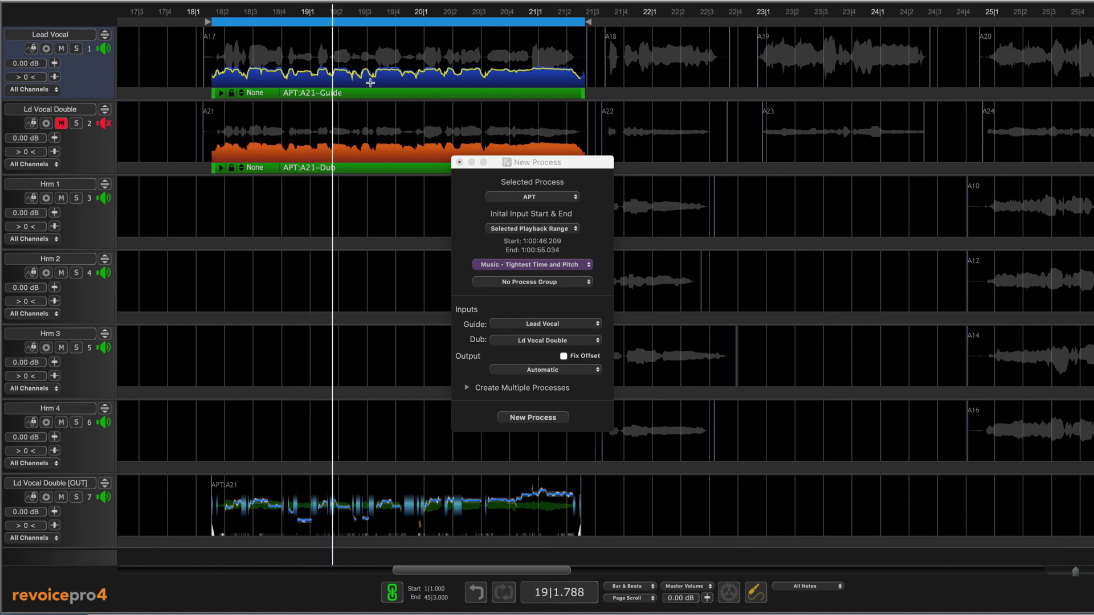
click(459, 162)
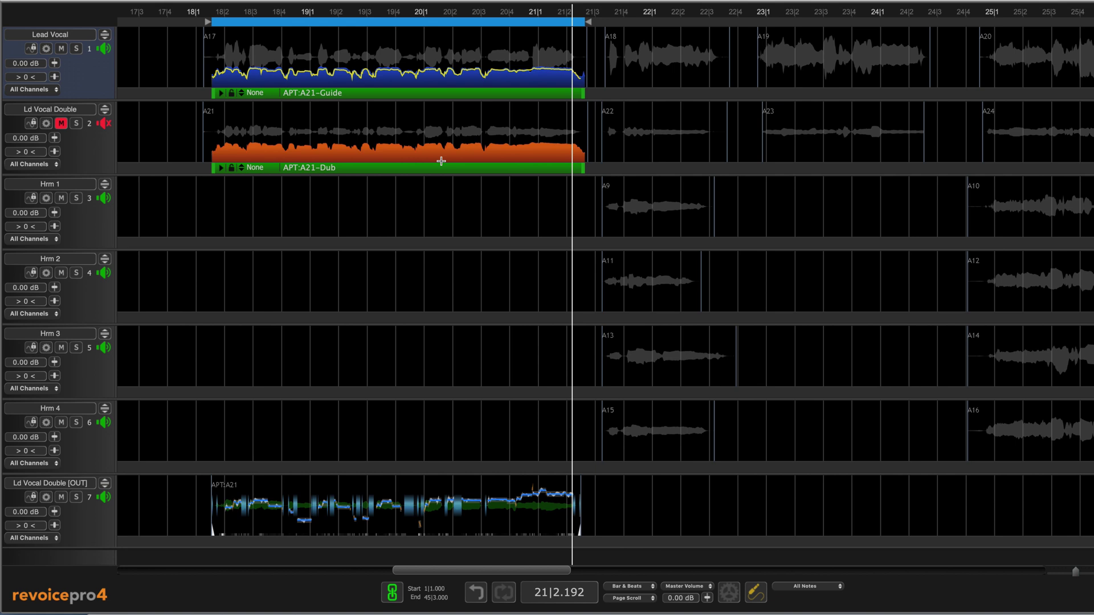
Open the APT:A21 settings, set Timing Tolerance to 95 ms, and play from bar 18
double_click(442, 163)
drag(365, 108, 693, 68)
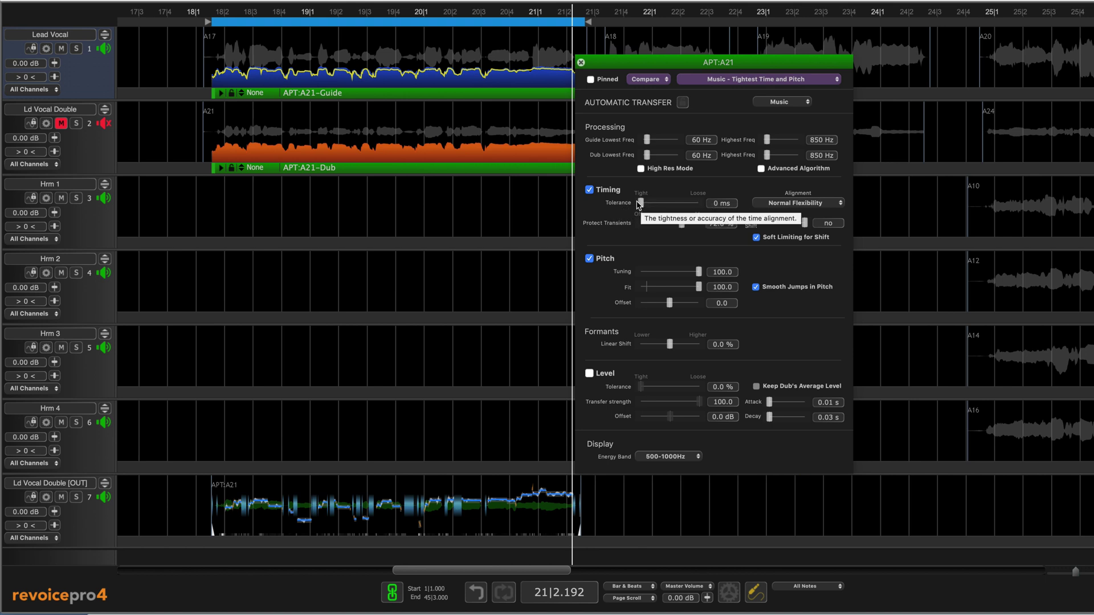
drag(640, 204, 668, 203)
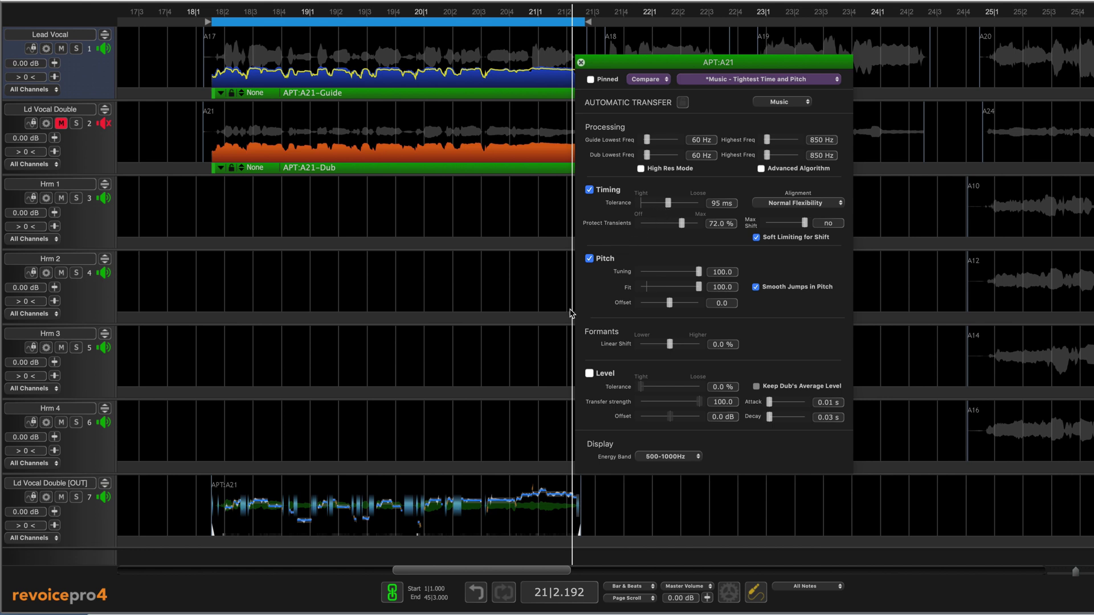
click(191, 11)
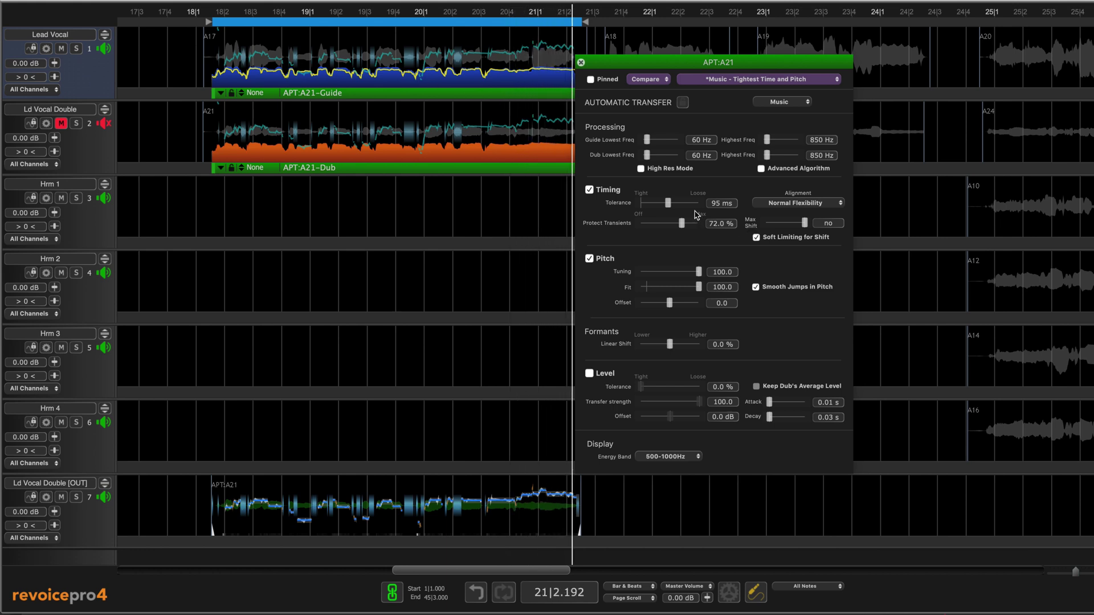
Set APT:A21 tolerance to 111, keep Normal Flexibility, lower Pitch Tuning to 61.8%, and replay
click(671, 206)
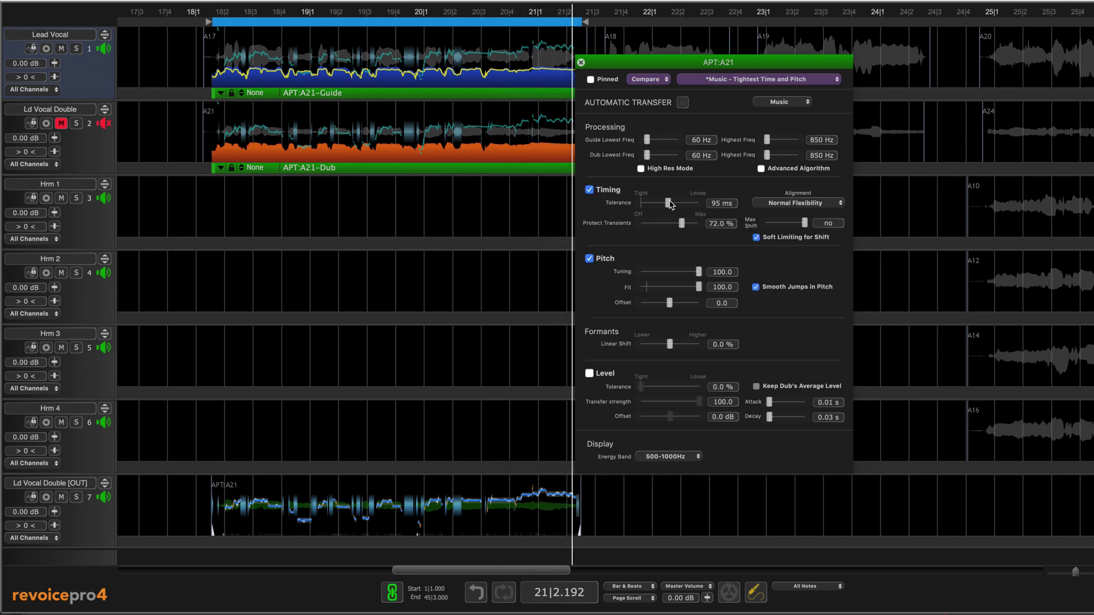
drag(670, 205, 674, 205)
click(782, 205)
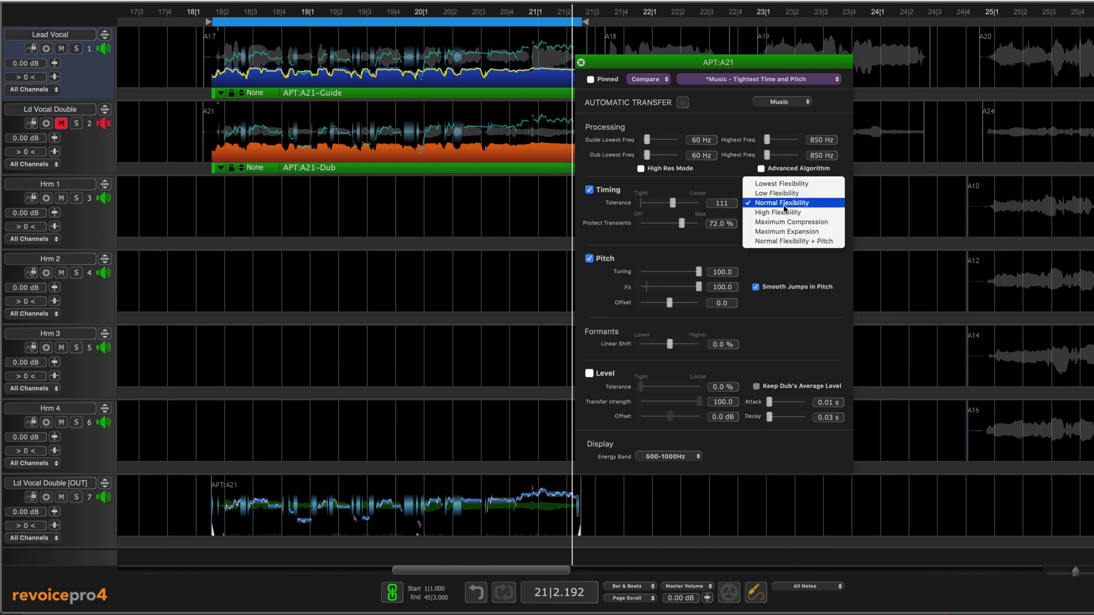
click(720, 189)
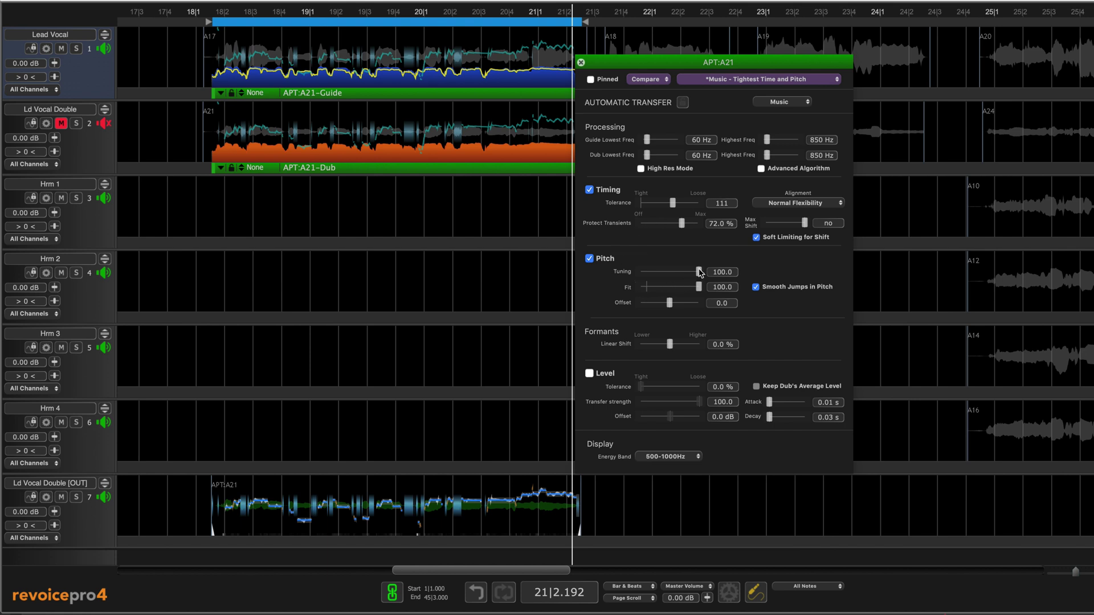
drag(700, 272, 678, 276)
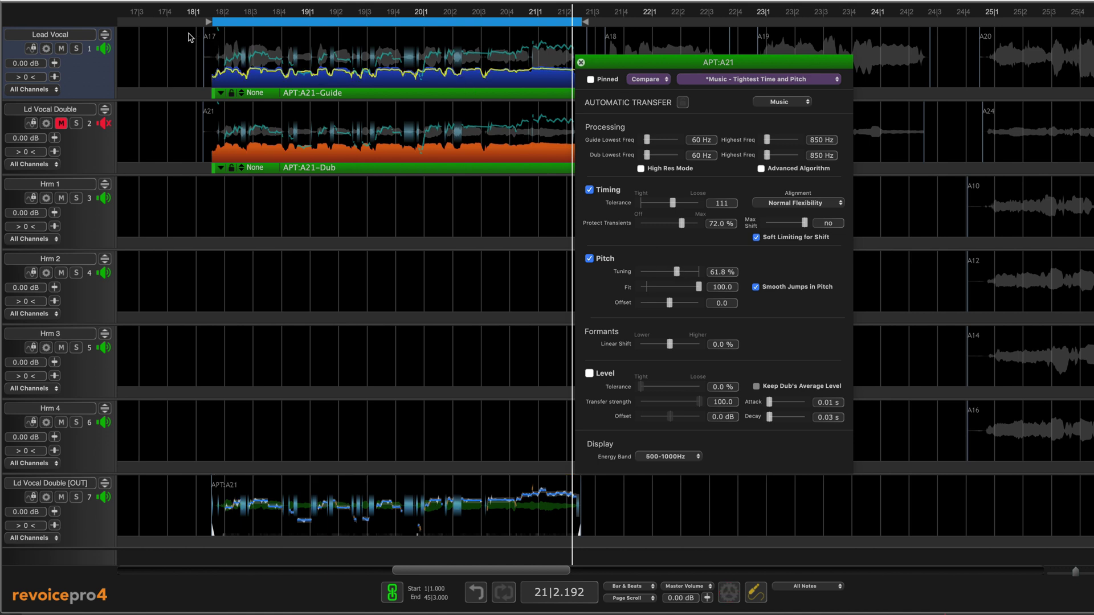
click(189, 33)
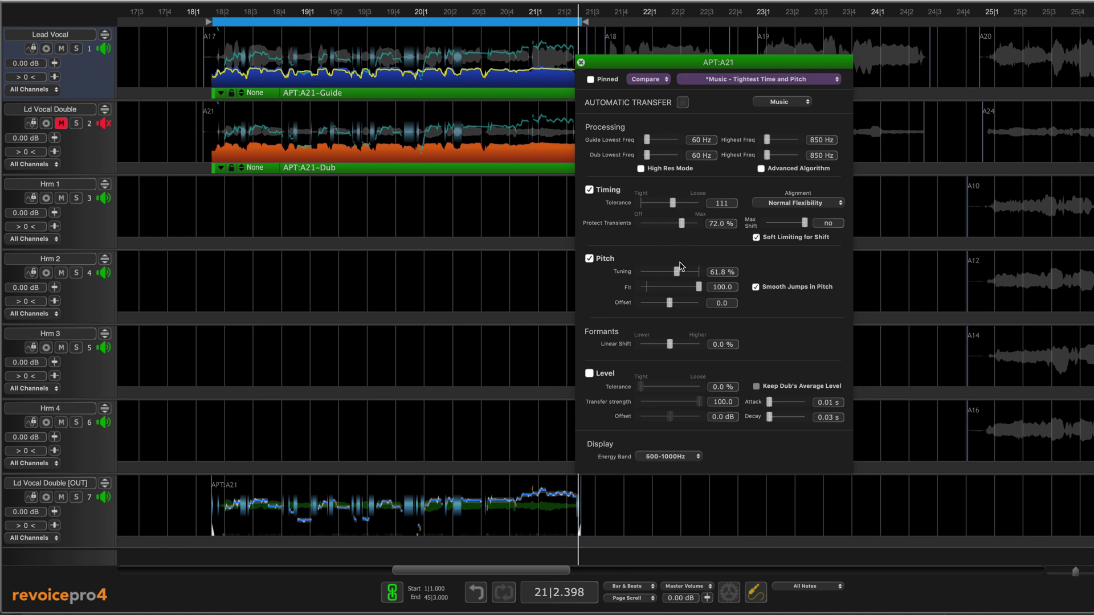
Lower the APT:A21 Pitch Fit slider to 54.6% and replay from bar 18
click(696, 291)
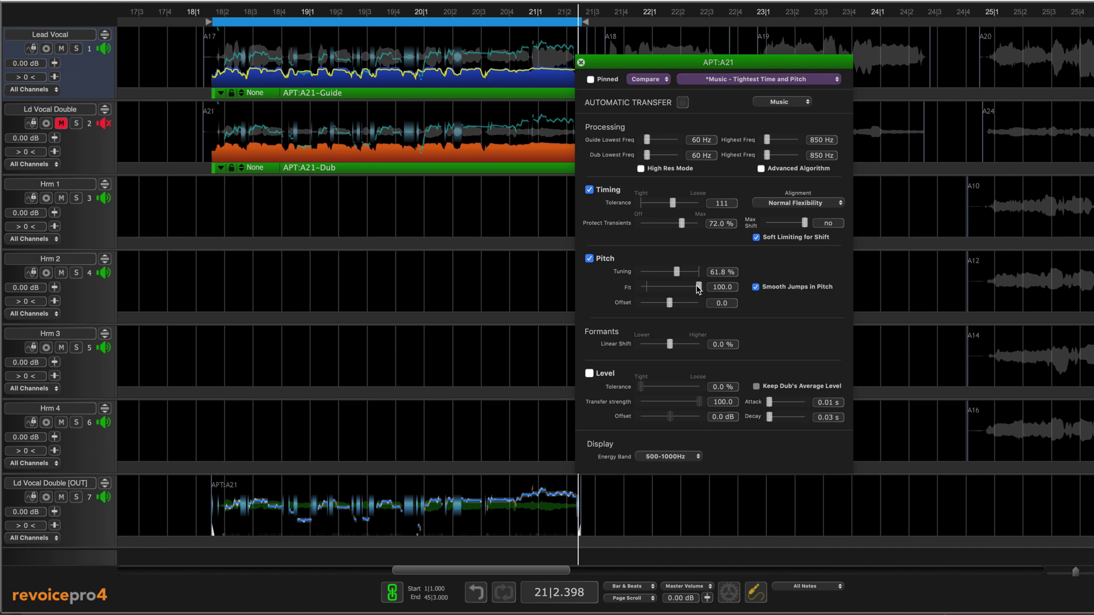
drag(698, 288, 673, 291)
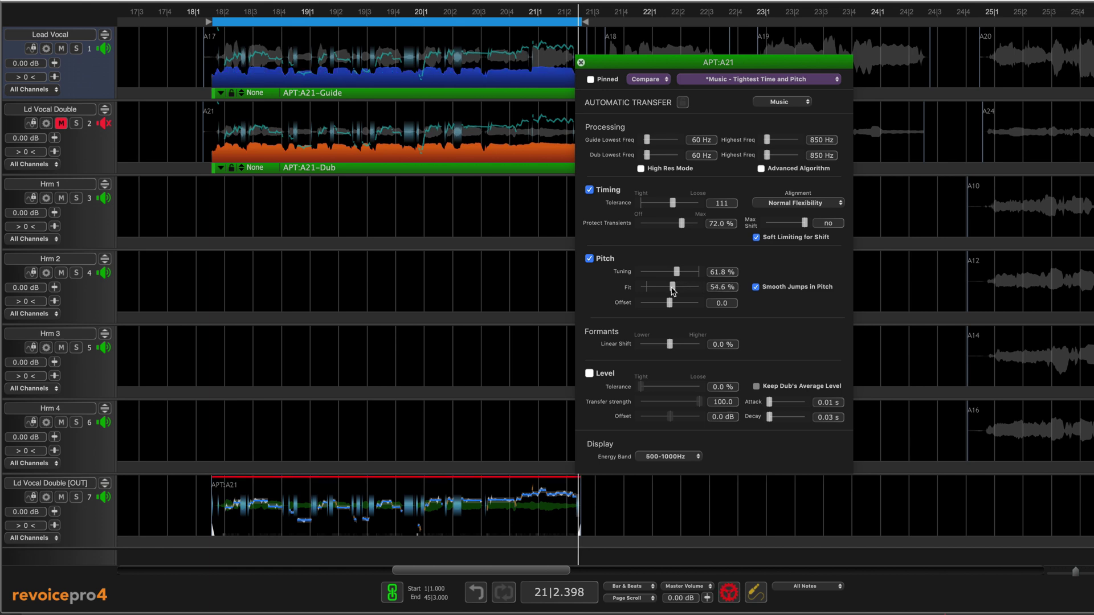
click(190, 40)
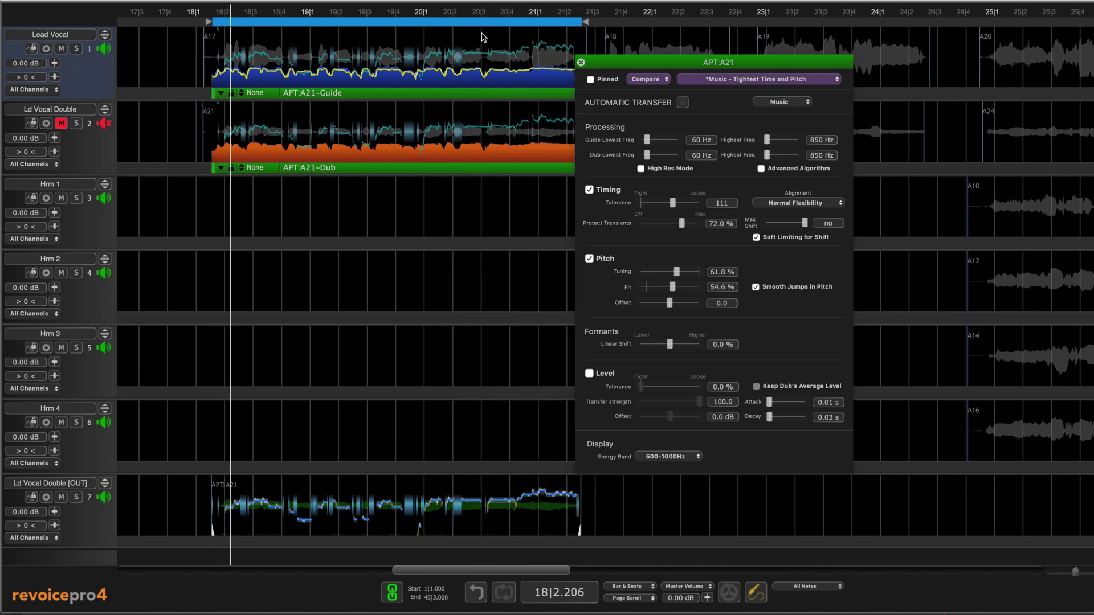
Close APT:A21 settings, select range 21|3–22|4, unmute Ld Vocal Double, and play it
click(580, 63)
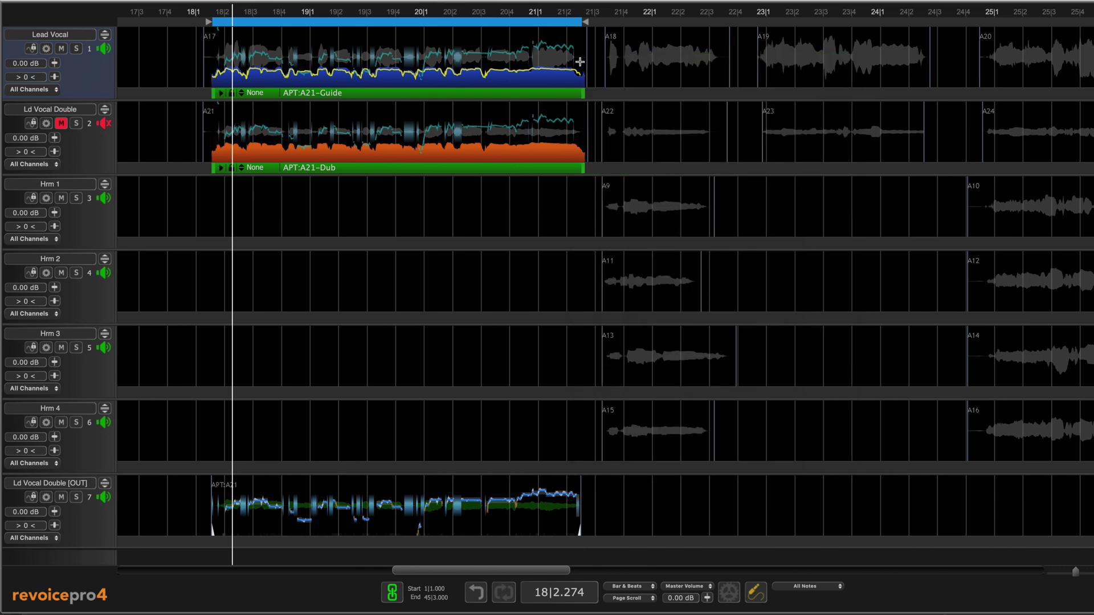
drag(596, 23, 736, 23)
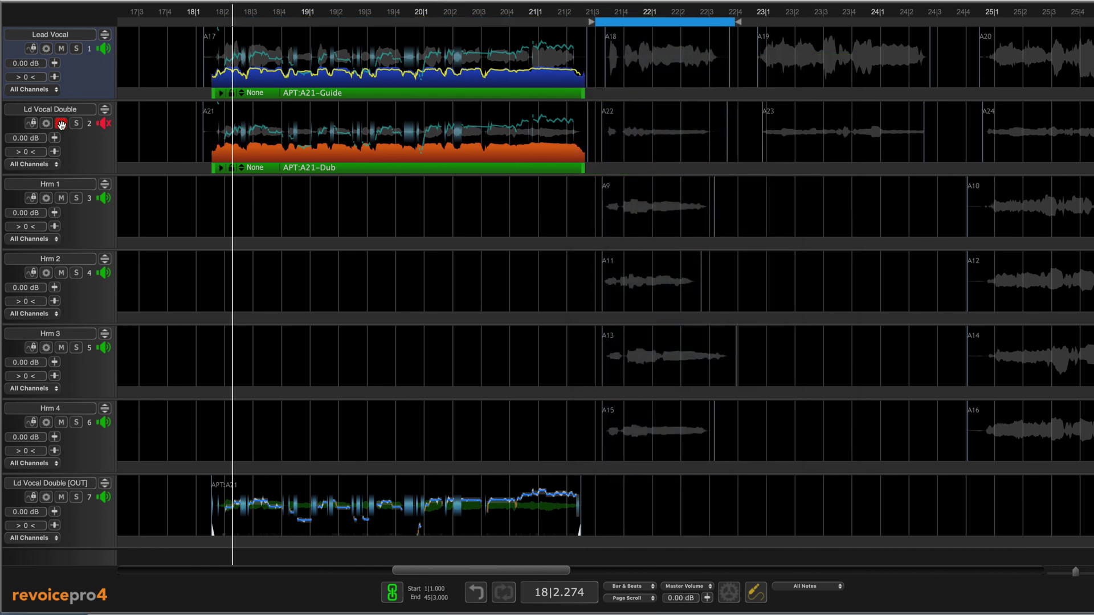
click(61, 124)
key(space)
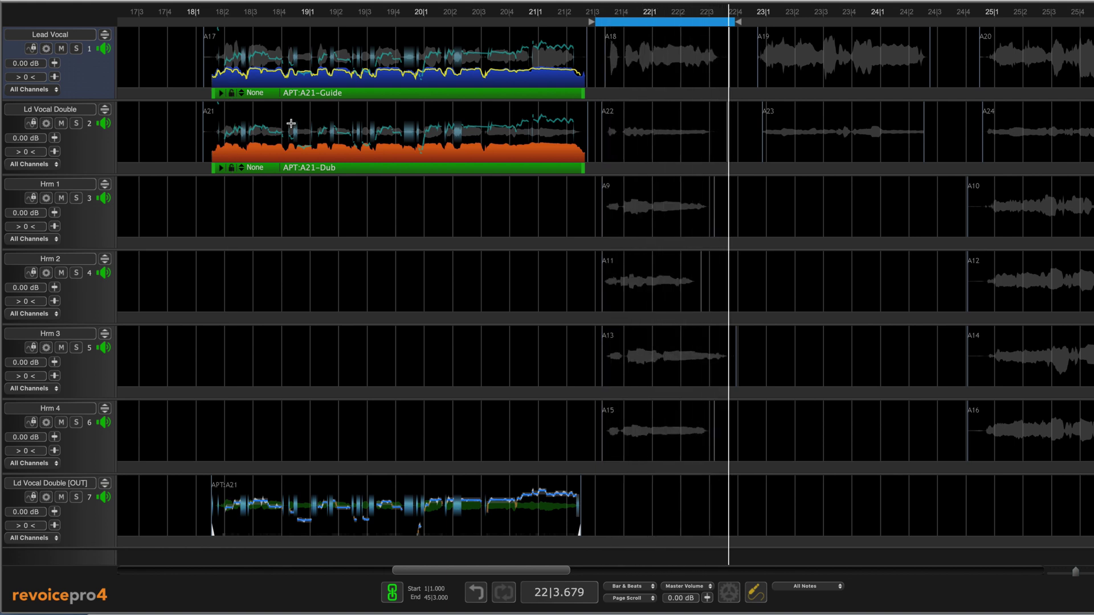
click(581, 96)
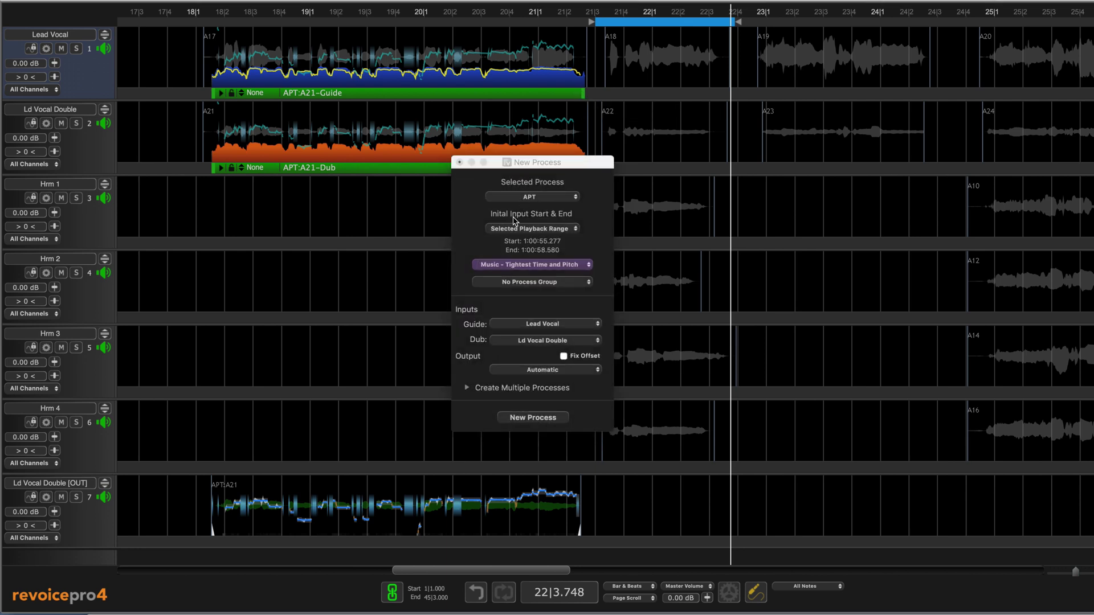
Create five Tight Timing only APT processes (A22–A26) for the double and Hrm 1–4
click(550, 269)
mouse_move(535, 292)
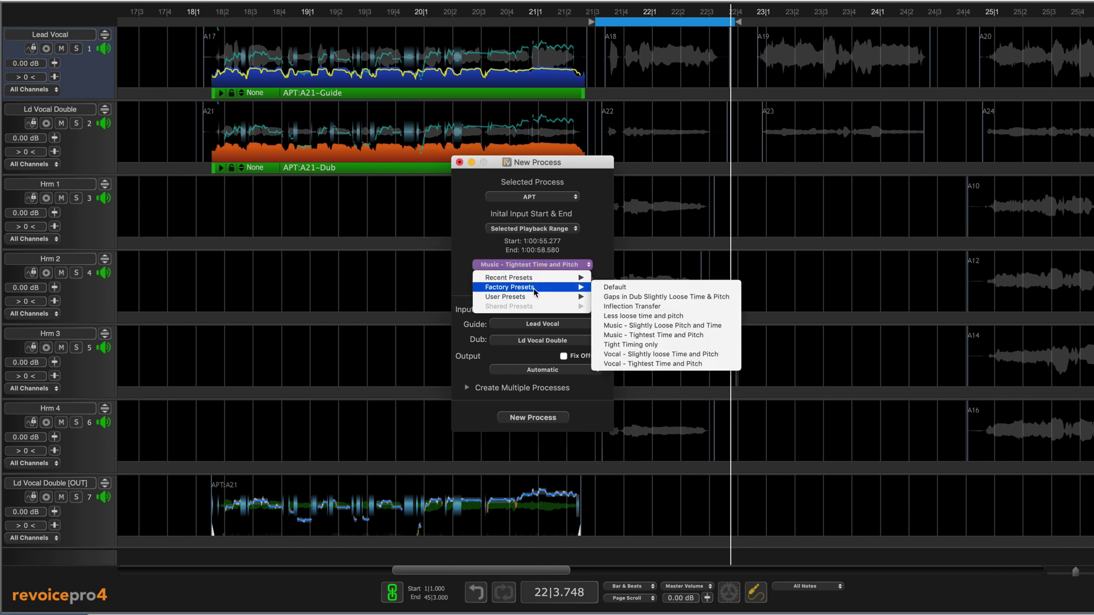
click(627, 345)
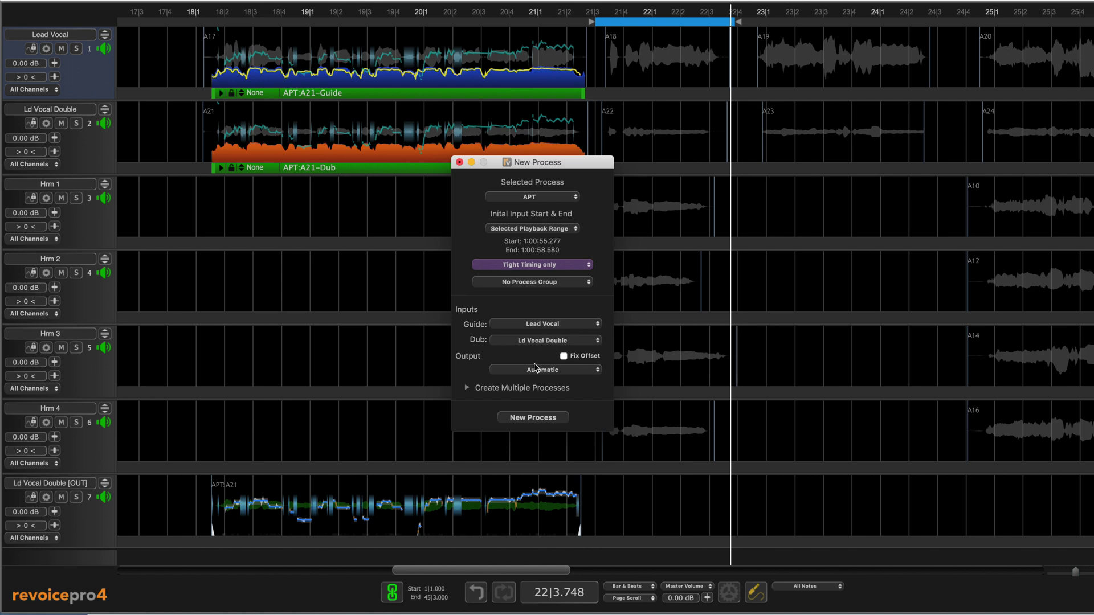
click(467, 389)
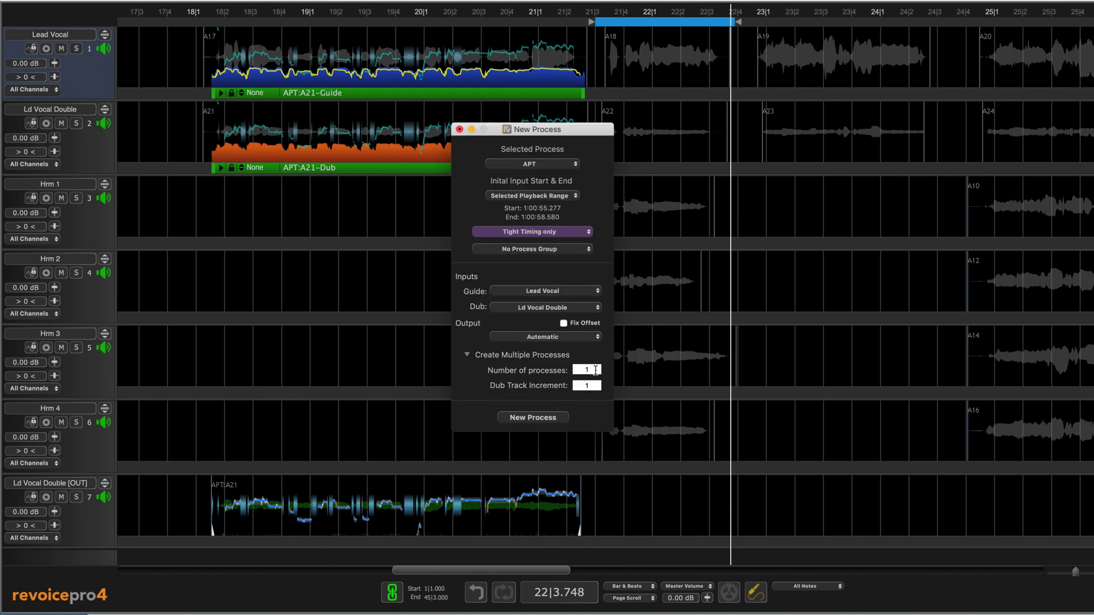
click(595, 371)
click(536, 419)
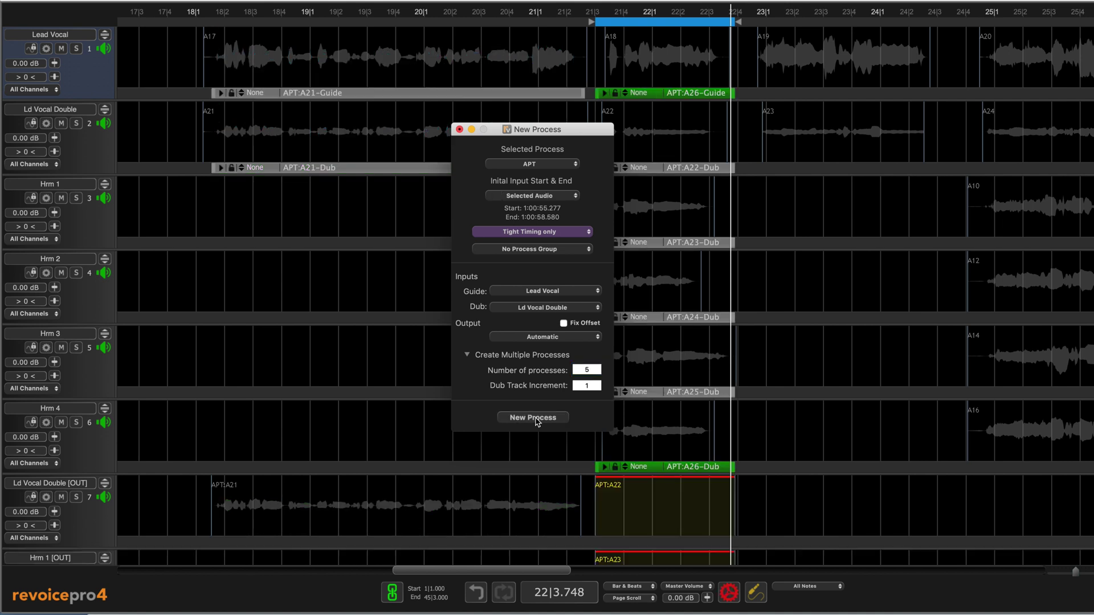
Close New Process and drag Ld Vocal Double and Hrm 1–3 into the Ld Vocal track group
click(460, 130)
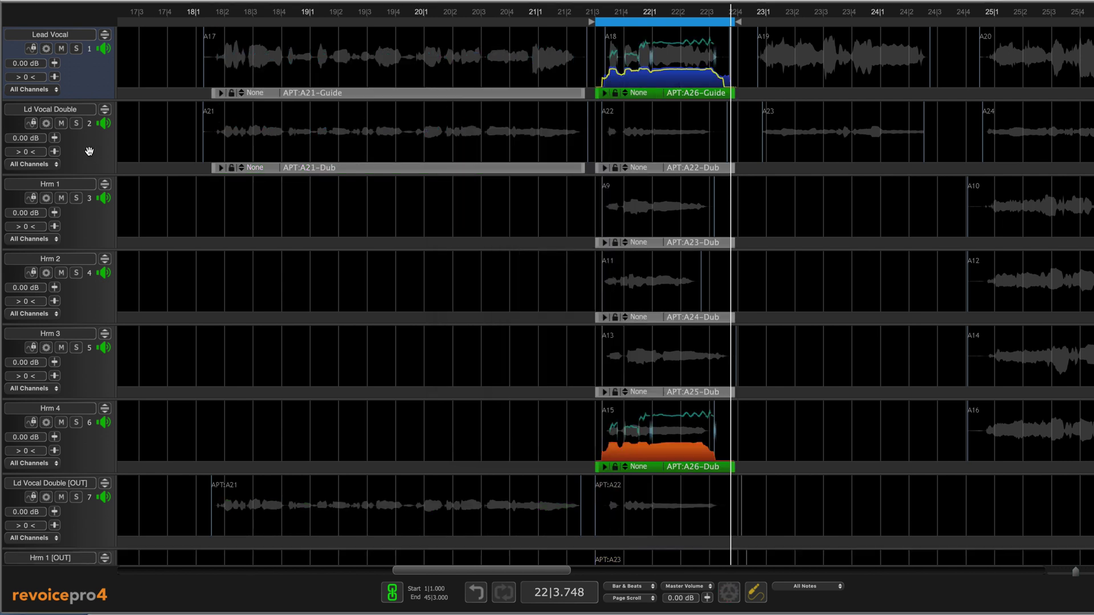
click(89, 151)
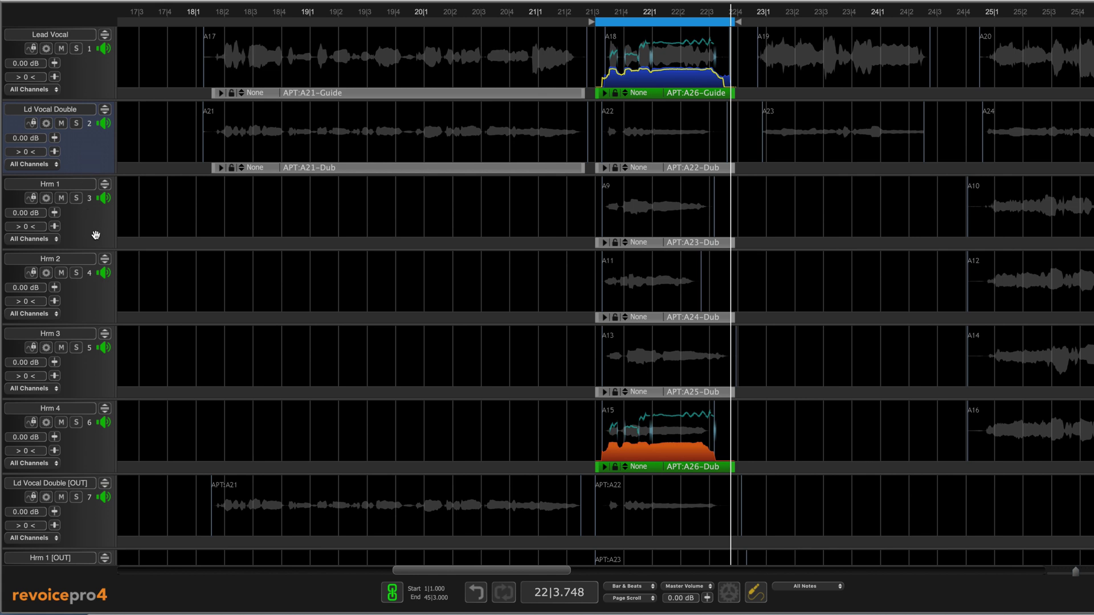
shift+click(96, 235)
shift+click(95, 298)
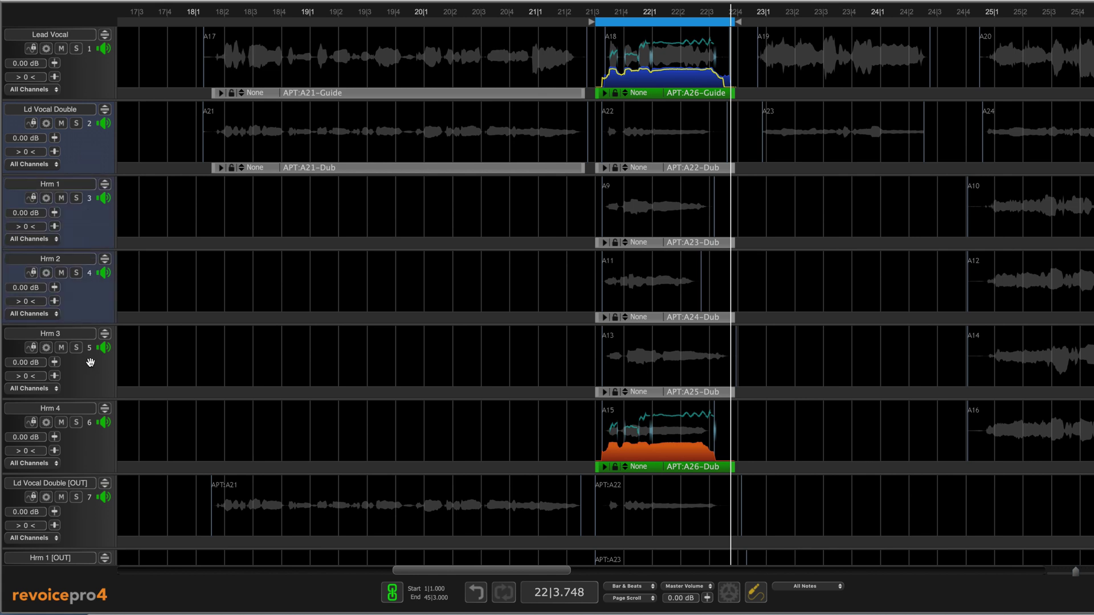
shift+click(90, 363)
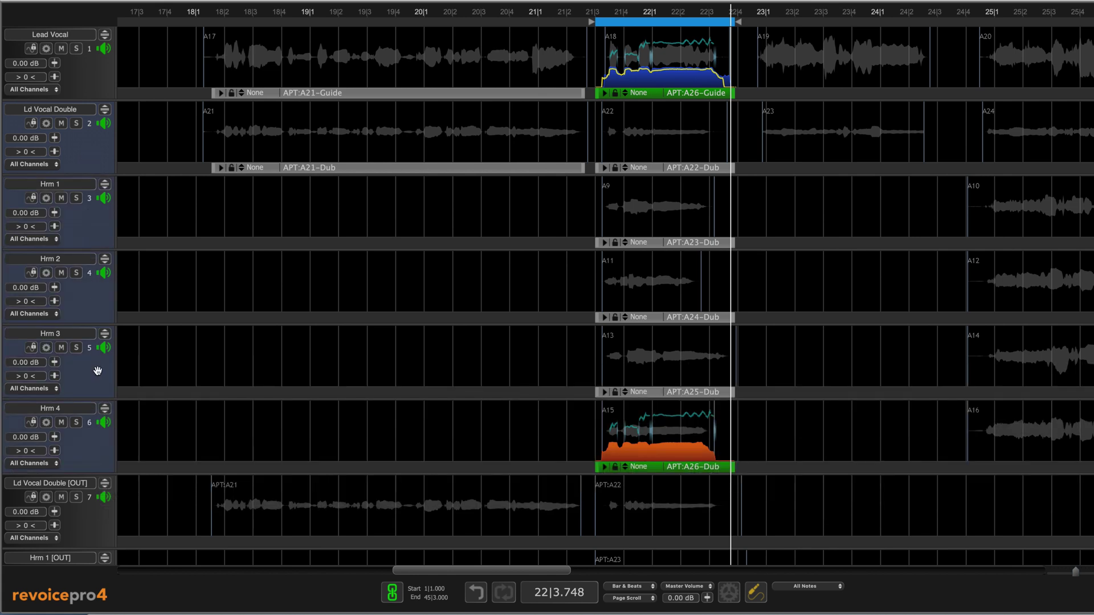
drag(97, 371, 1093, 65)
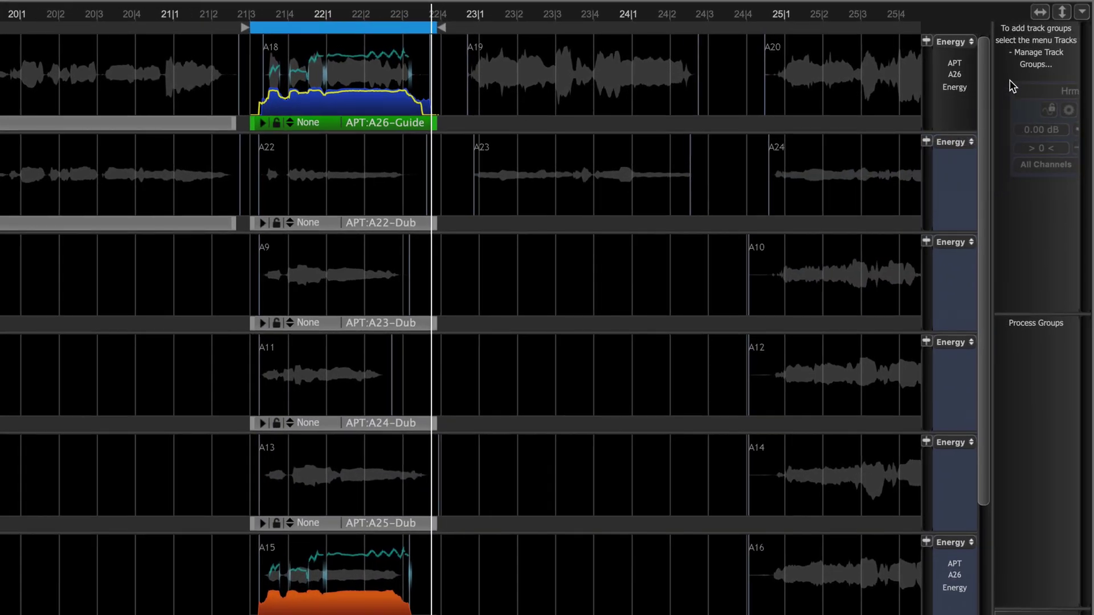
drag(1015, 84, 1020, 75)
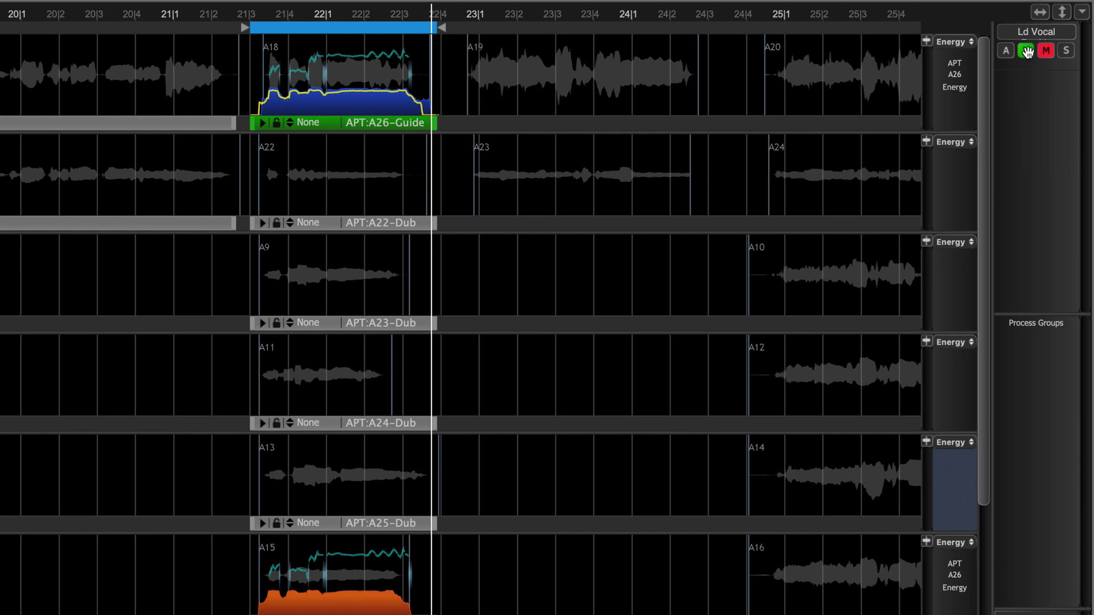
Show the aligned output lanes and delete the playback range around bar 22
click(1026, 52)
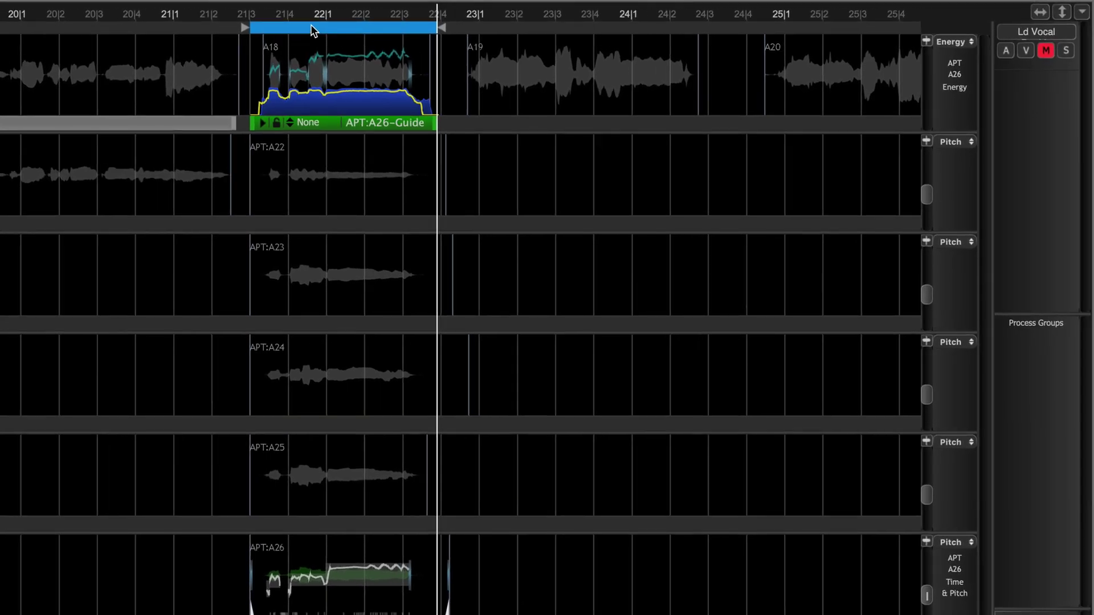
right_click(312, 29)
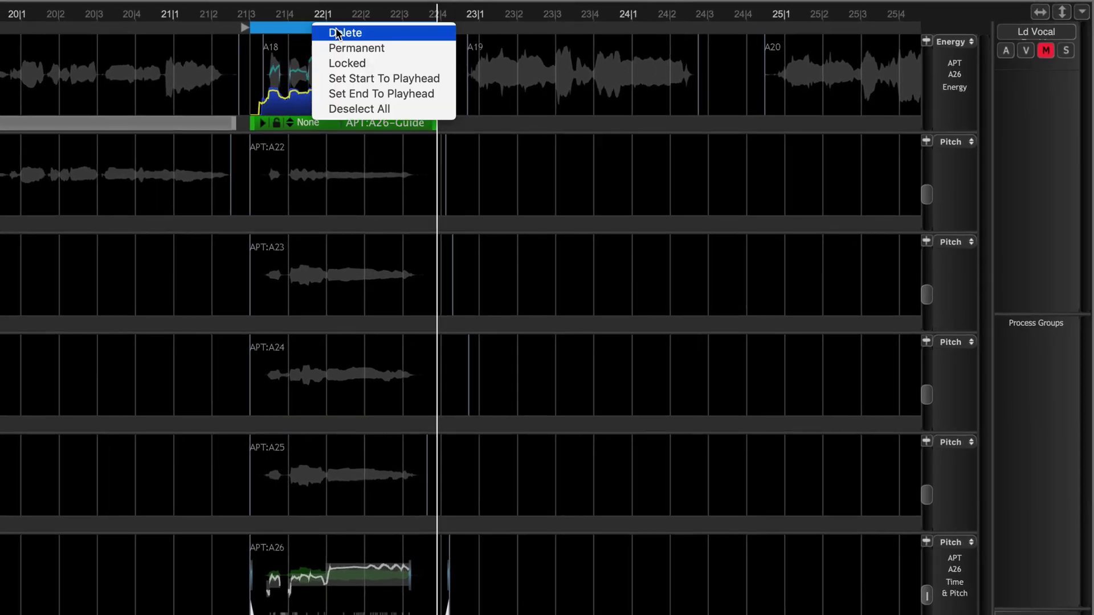
click(338, 33)
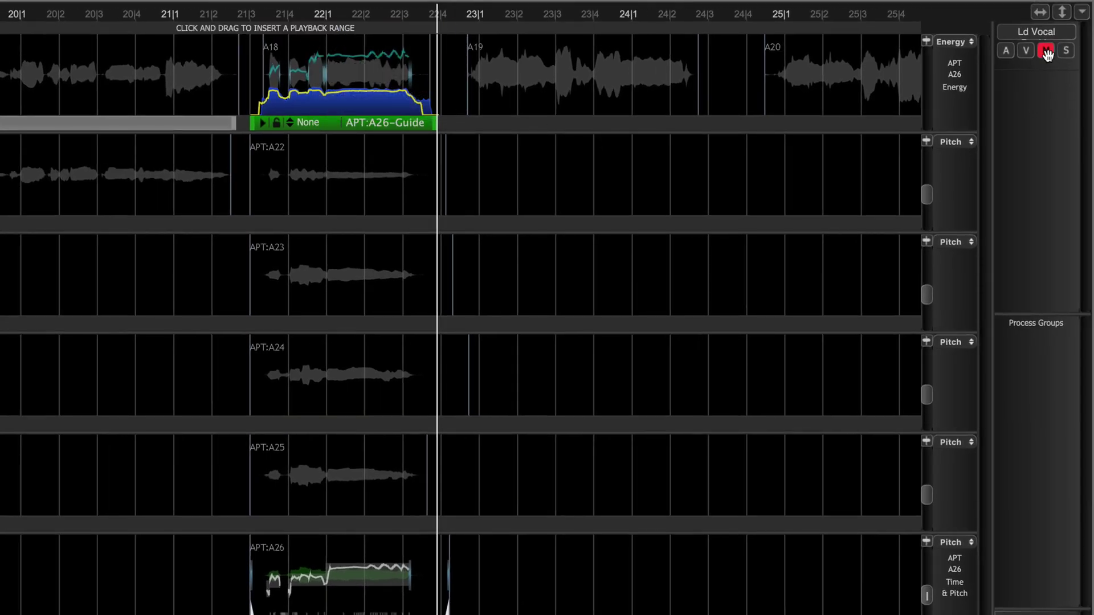
Unmute the group's originals, return lanes to guide and dub clips, and audition from bar 22
click(1045, 50)
click(1025, 51)
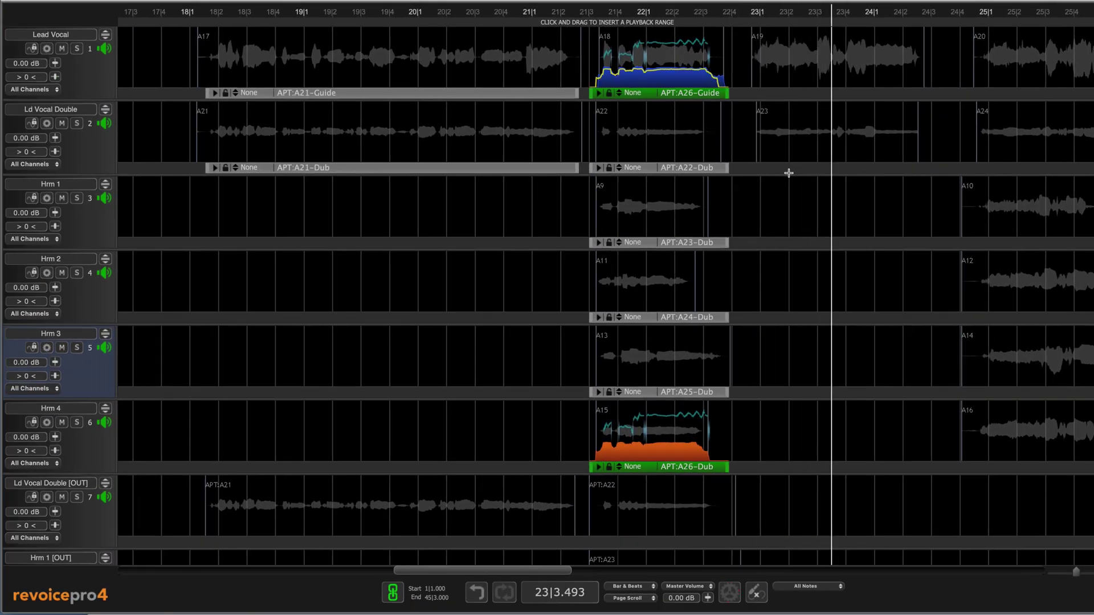
scroll(786, 171, right, 5)
scroll(788, 172, right, 3)
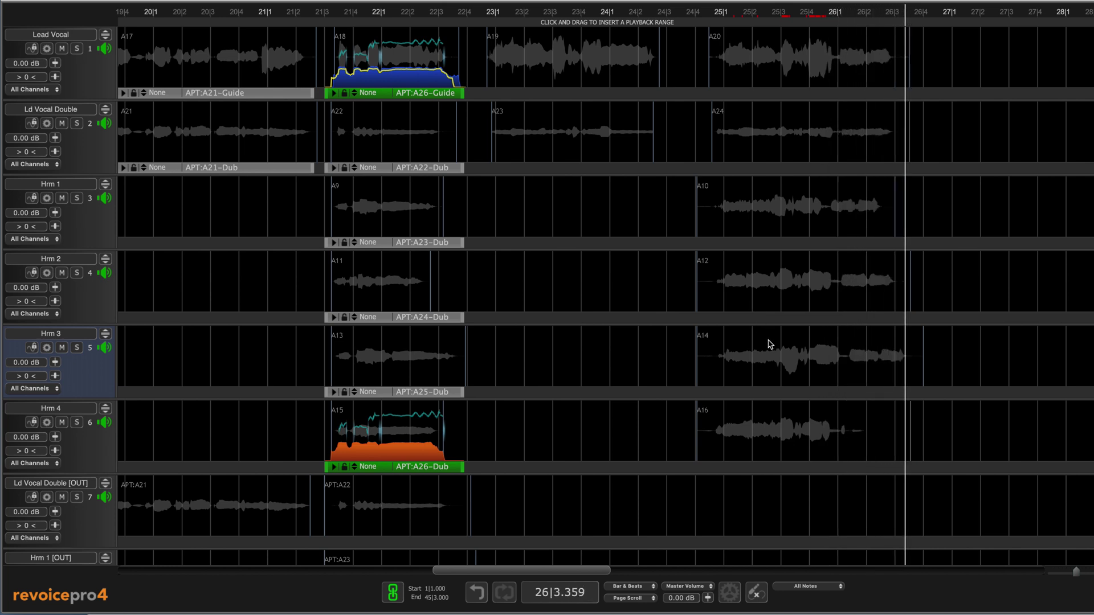
key(space)
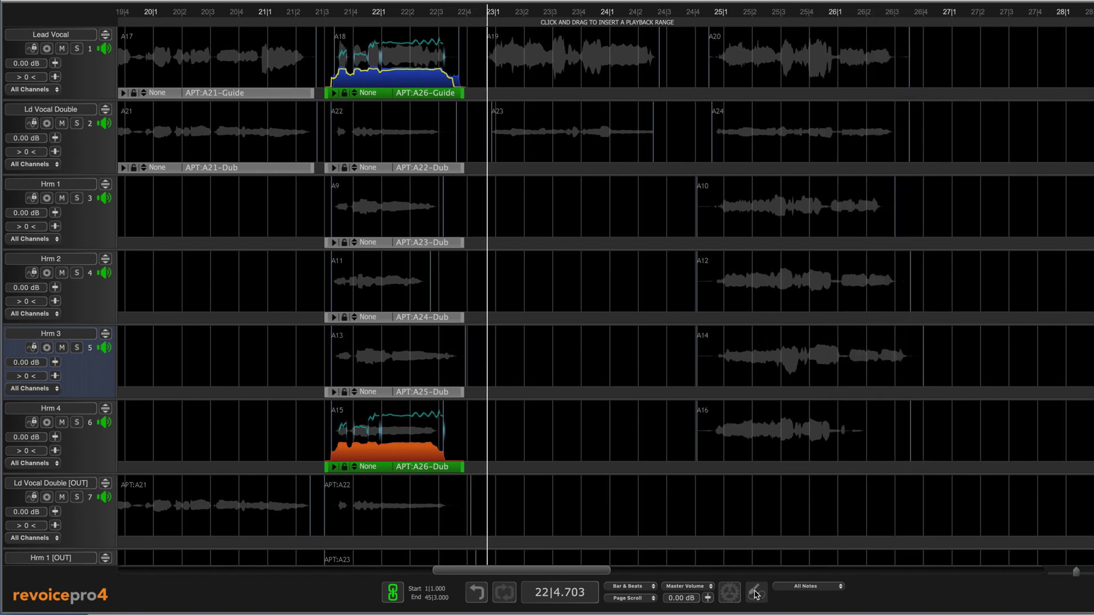
Select lead clip A20, set range 24|4–26|4, and create Tight Timing only processes A27–A31
click(755, 593)
click(756, 59)
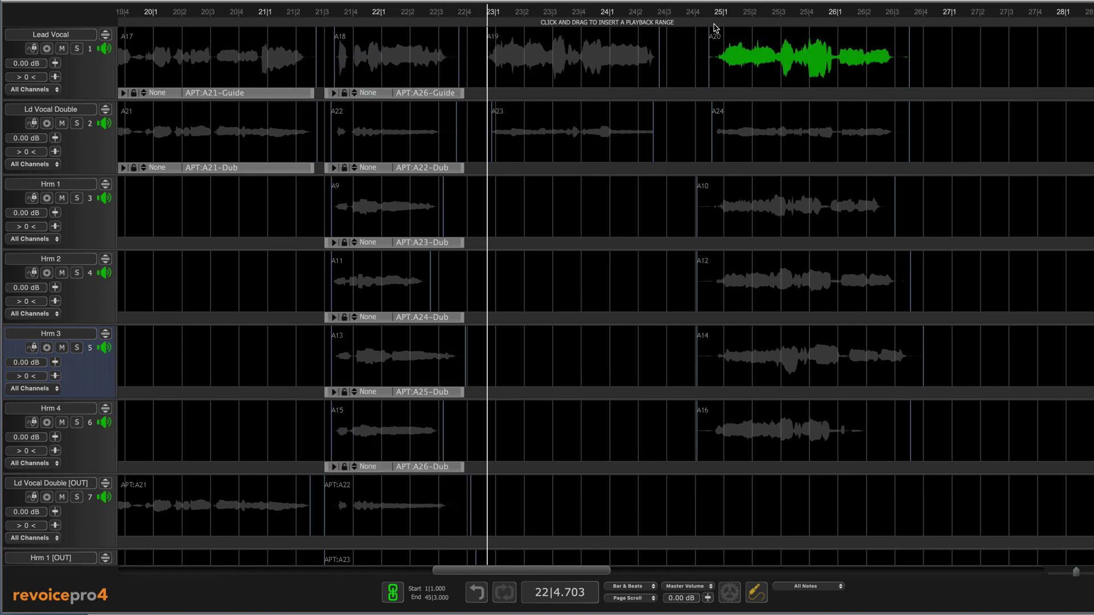
drag(703, 21, 919, 26)
key(super+p)
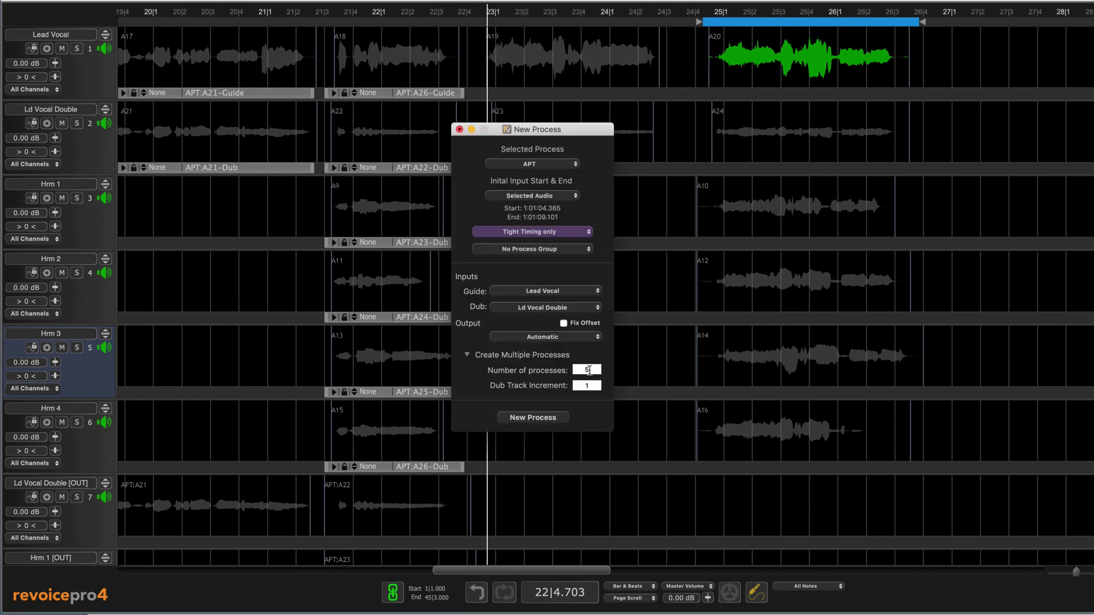
click(539, 419)
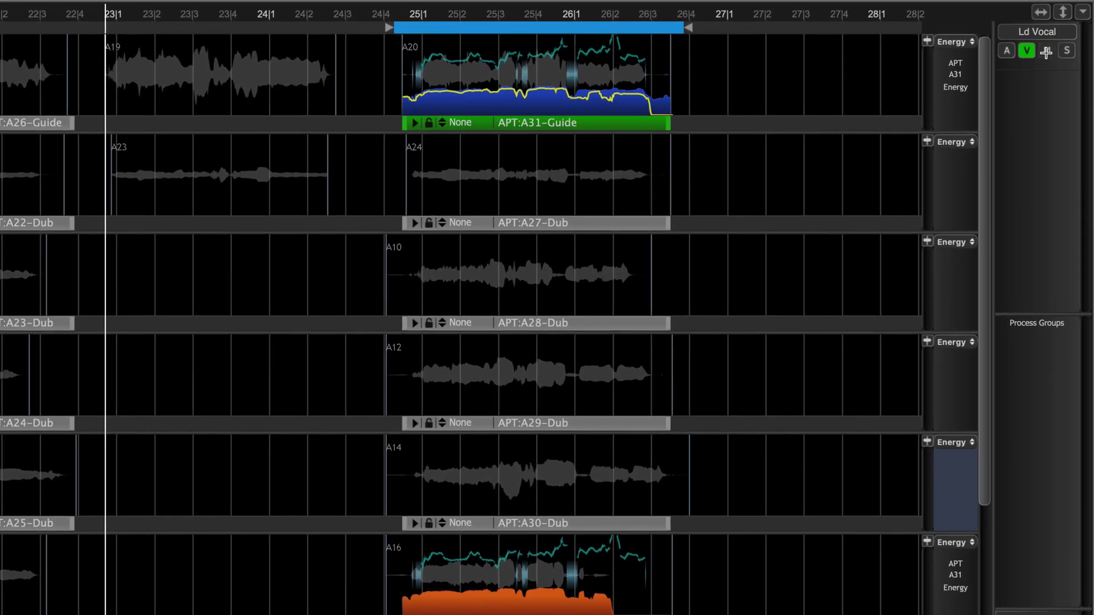
Mute the group's original tracks, show the aligned output lanes, and start playback
click(1046, 51)
click(1026, 50)
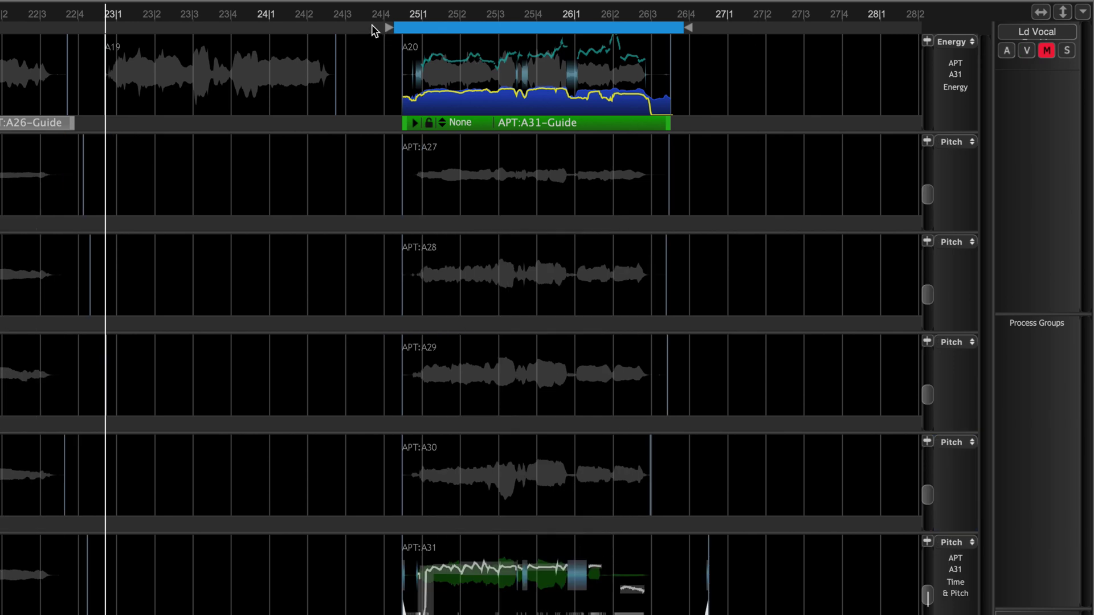
click(366, 51)
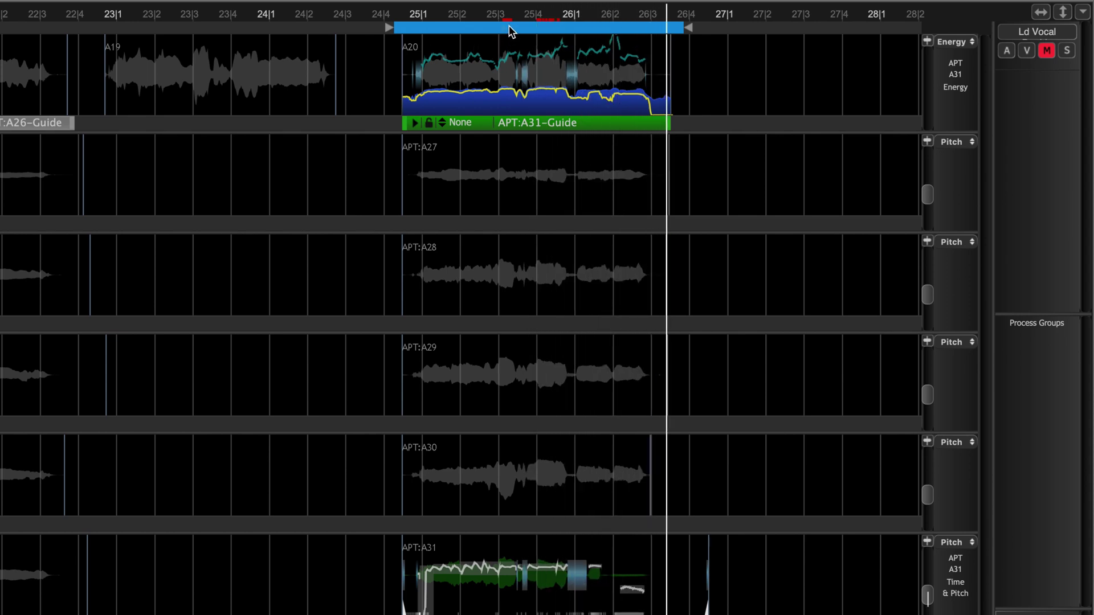
Delete the playback range and play the aligned phrases from around bar 18
scroll(508, 26, left, 1)
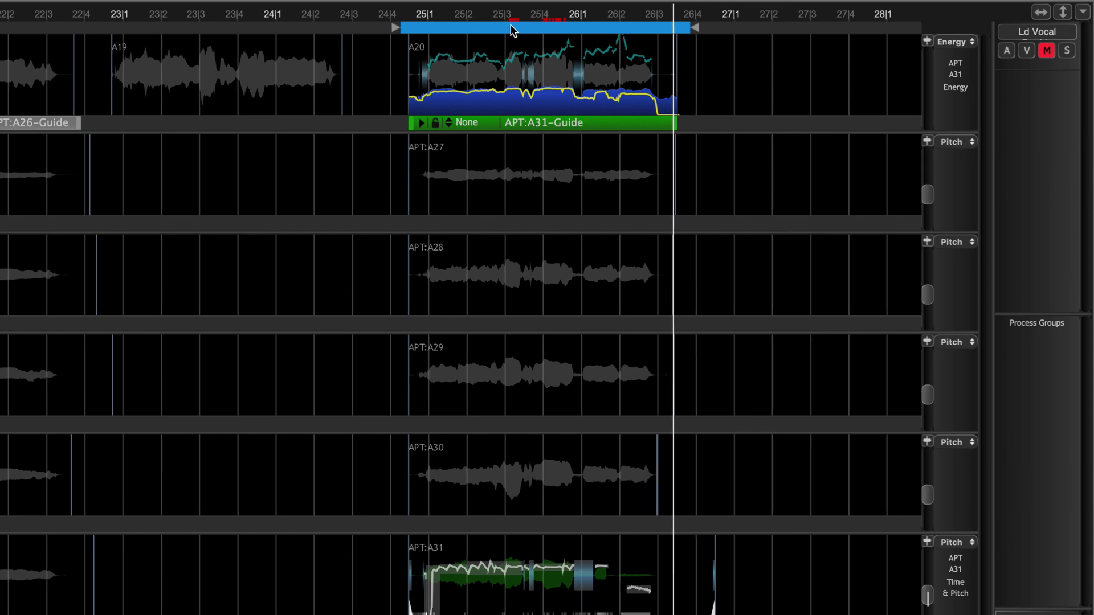
right_click(512, 30)
click(535, 32)
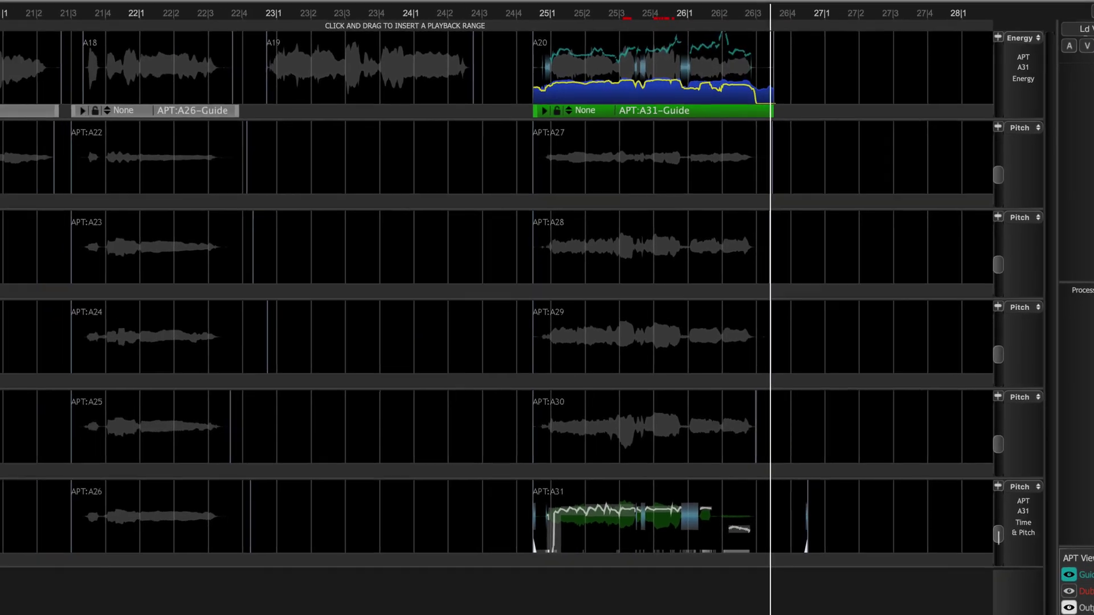
key(space)
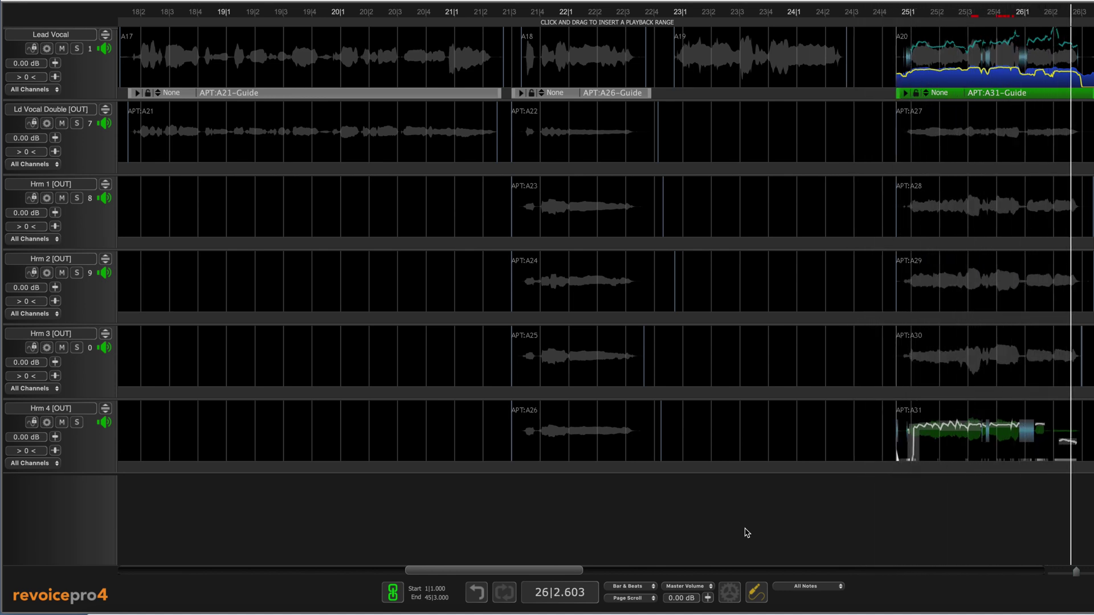
Stop at bar 18 and open the APT:A31 parameters panel, moving it to the centre
key(space)
key(space)
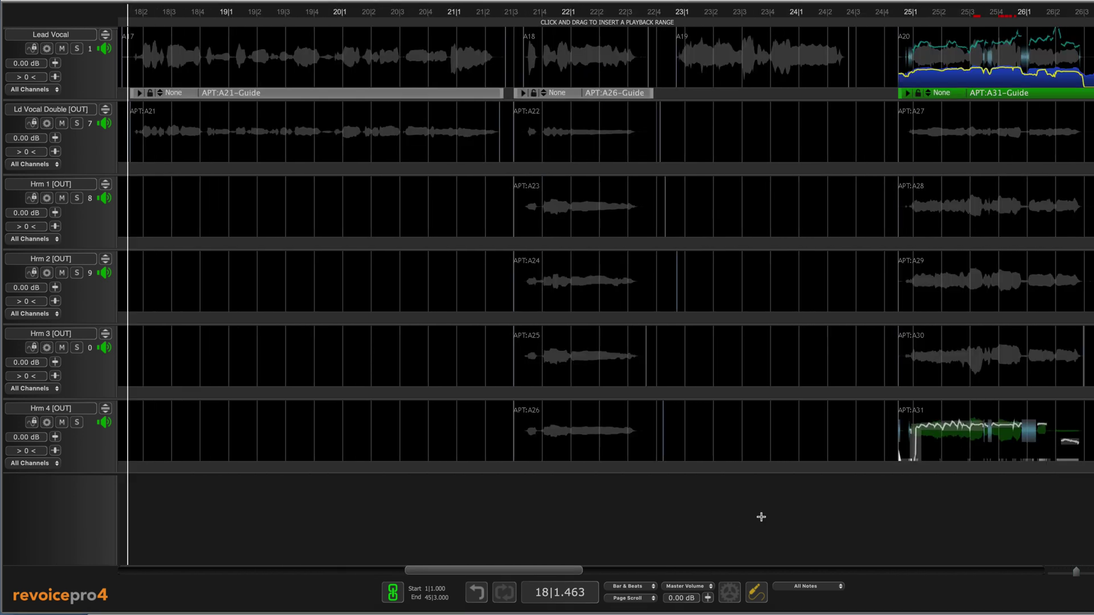
key(Return)
drag(979, 109, 632, 92)
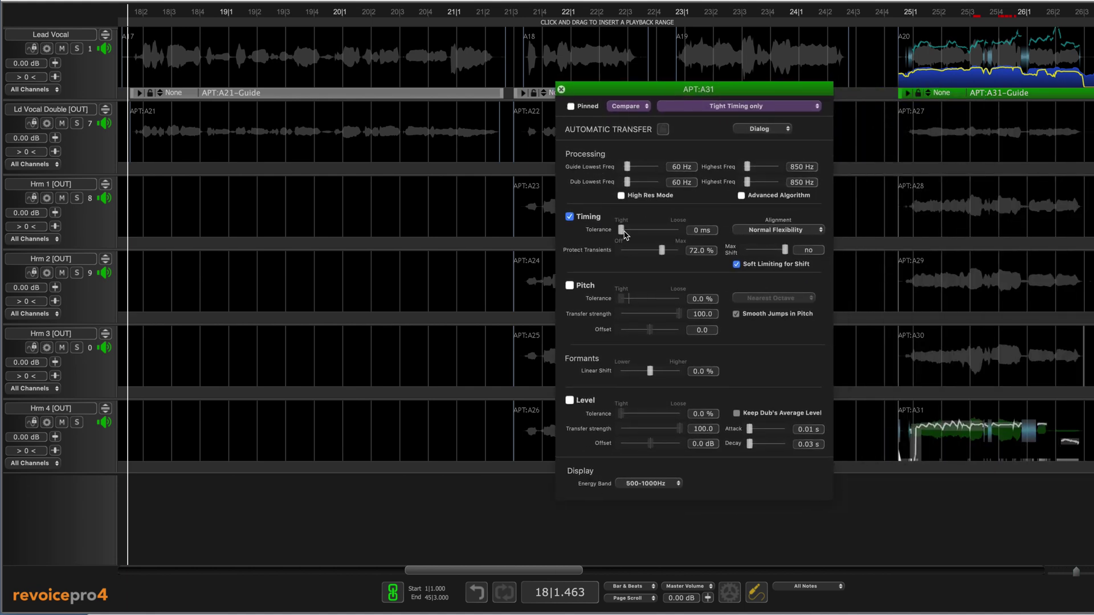